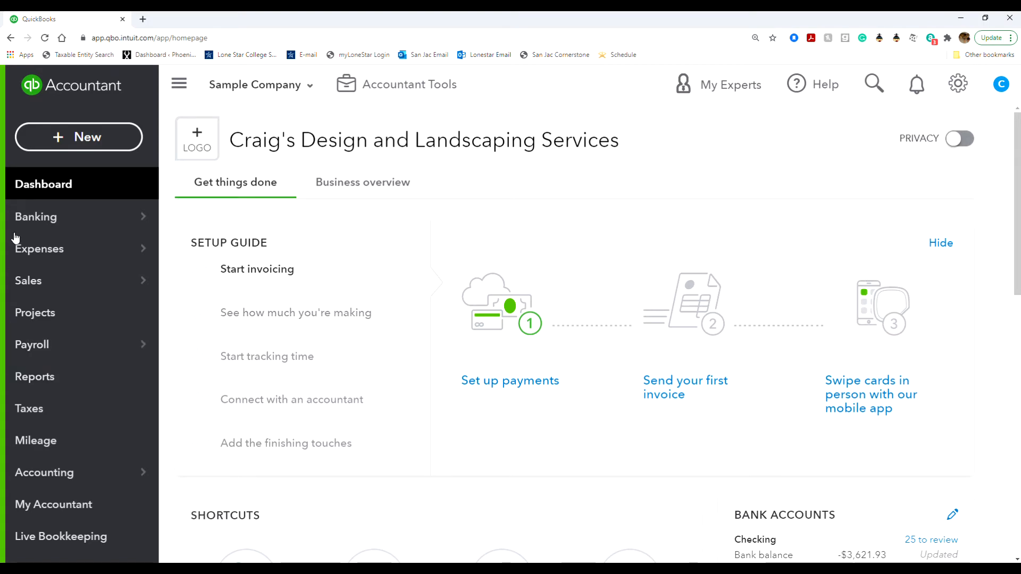
# Start a received payment by looking up invoice number 1016, and discard it without saving.
pyautogui.click(74, 137)
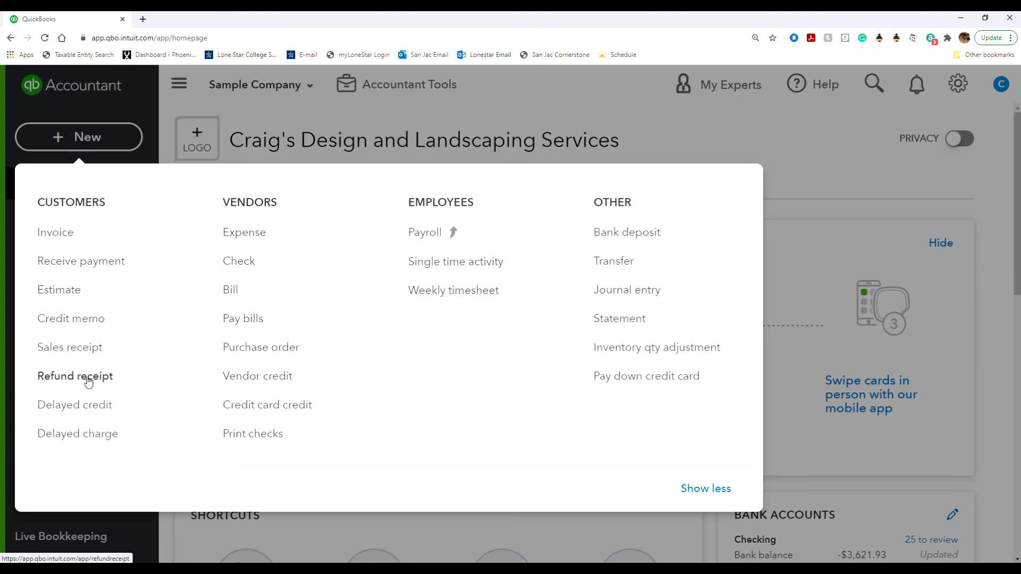
pyautogui.click(93, 270)
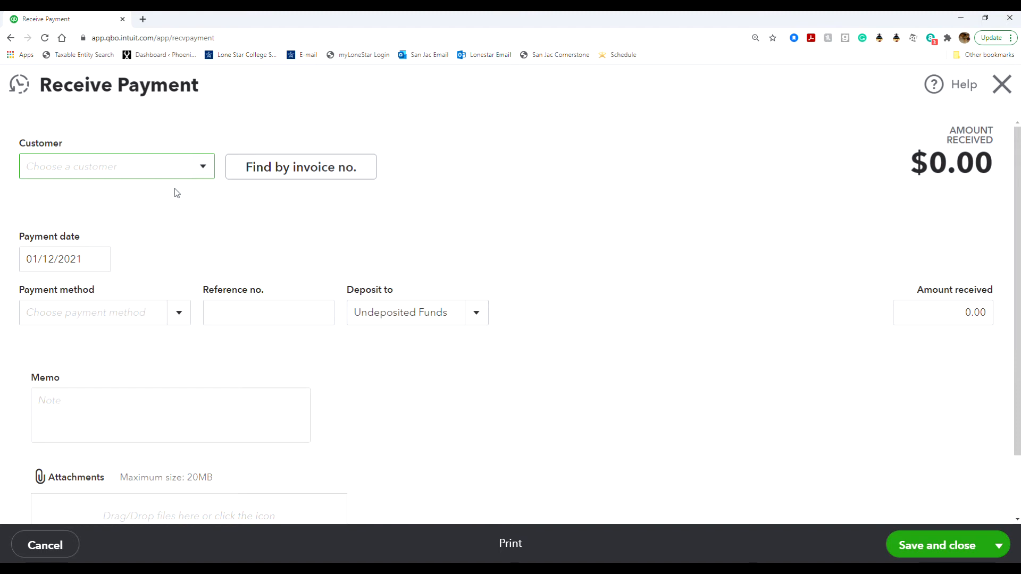
pyautogui.click(203, 169)
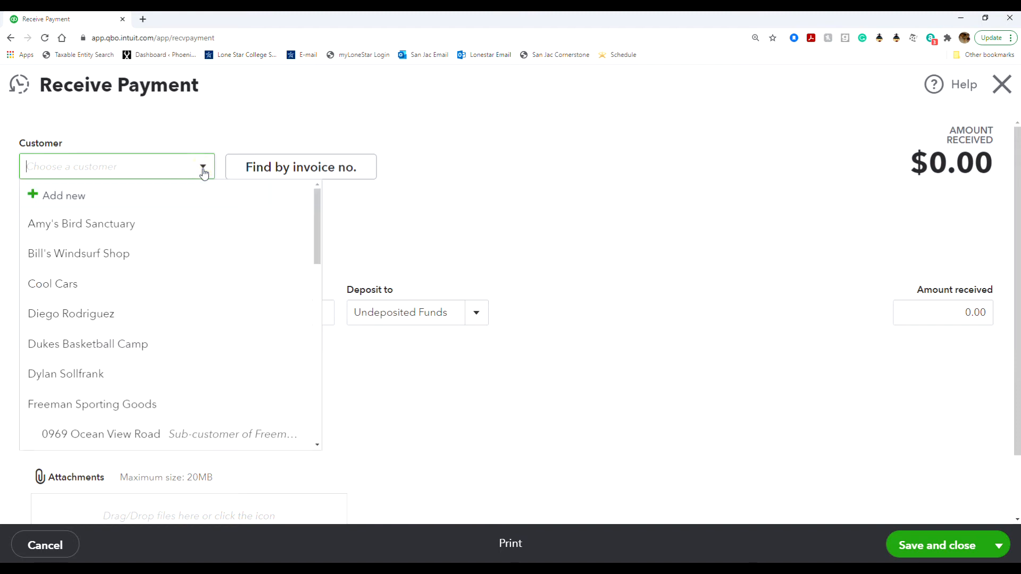
pyautogui.click(258, 166)
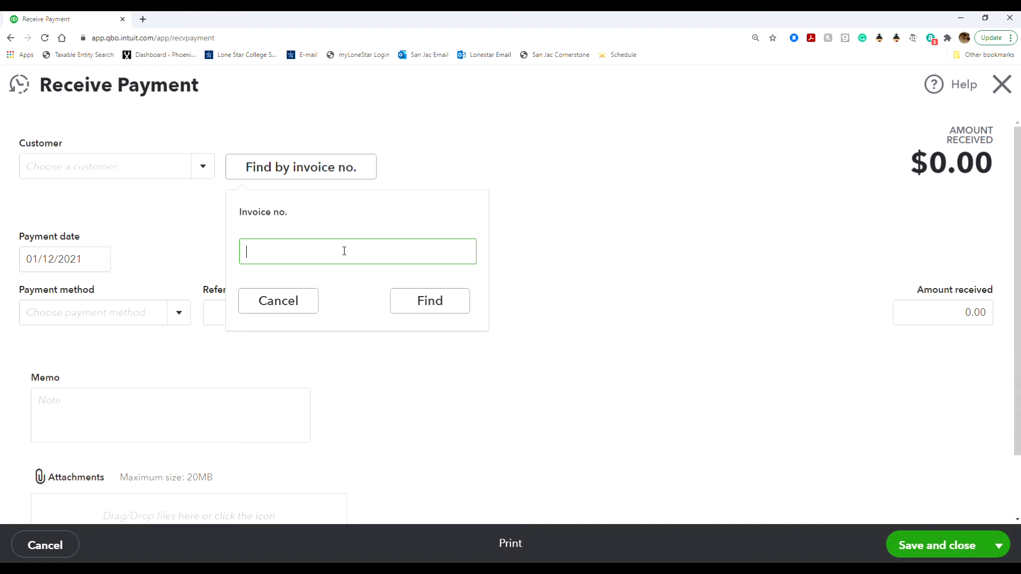
pyautogui.write('1016')
pyautogui.click(448, 302)
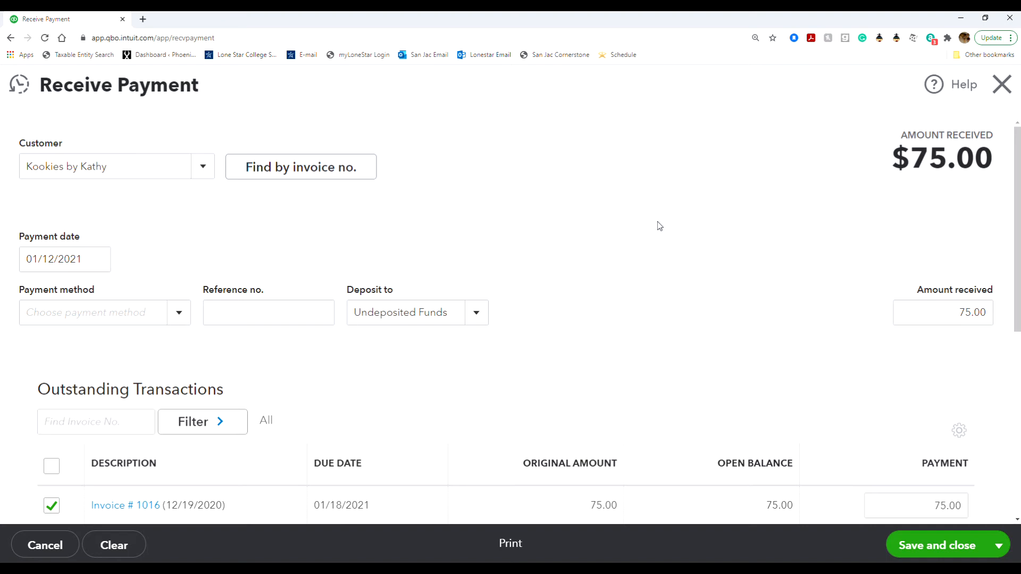
pyautogui.click(1002, 84)
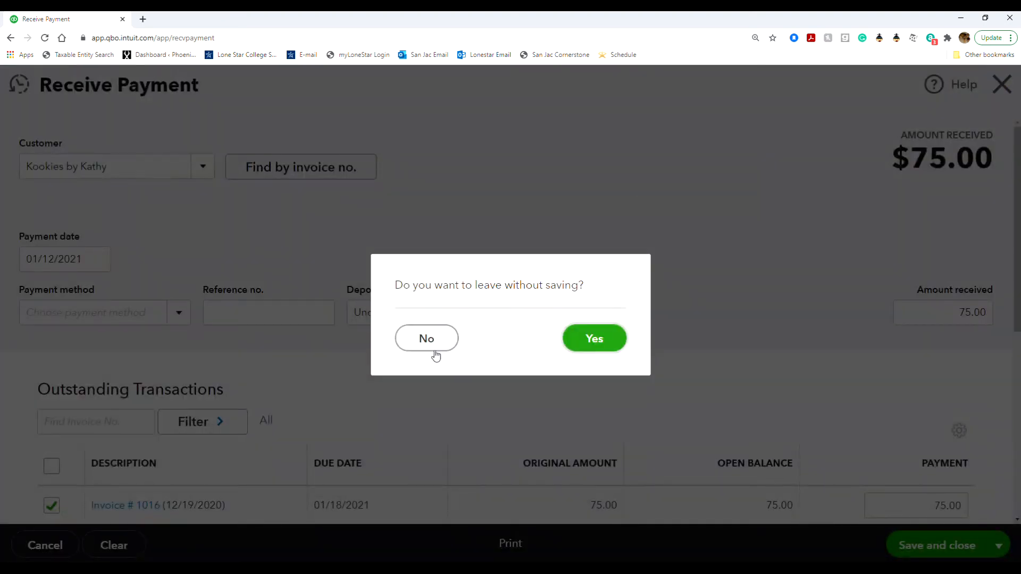
pyautogui.click(594, 343)
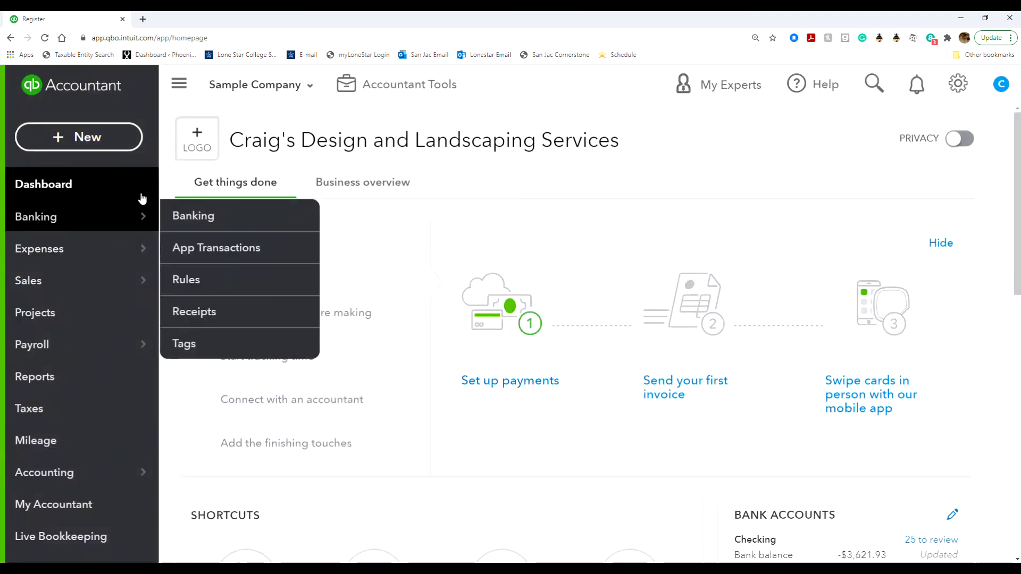
# Start a received payment for Kookies by Kathy, apply it to invoice 1016, and discard it without saving.
pyautogui.click(109, 148)
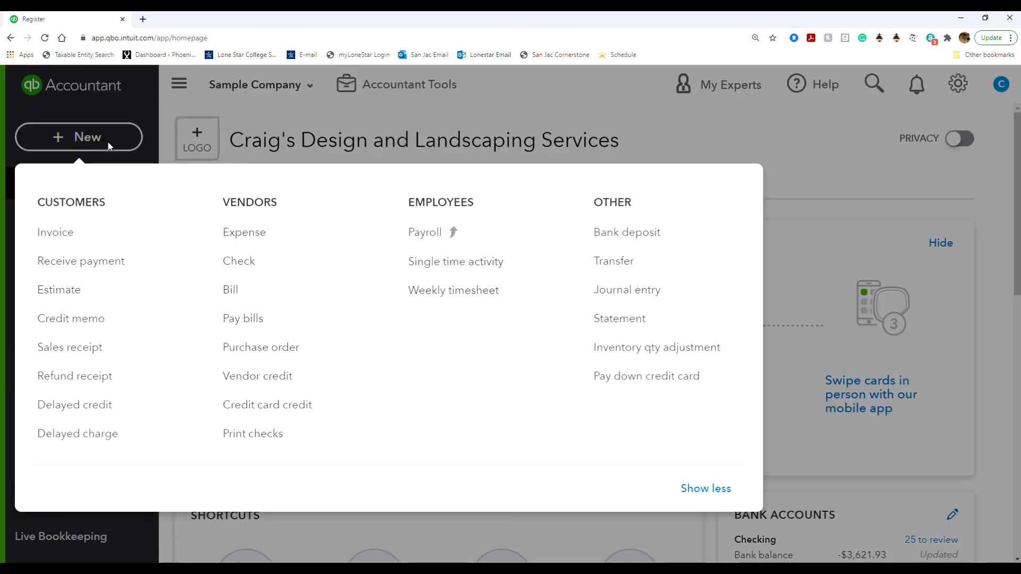
pyautogui.click(81, 260)
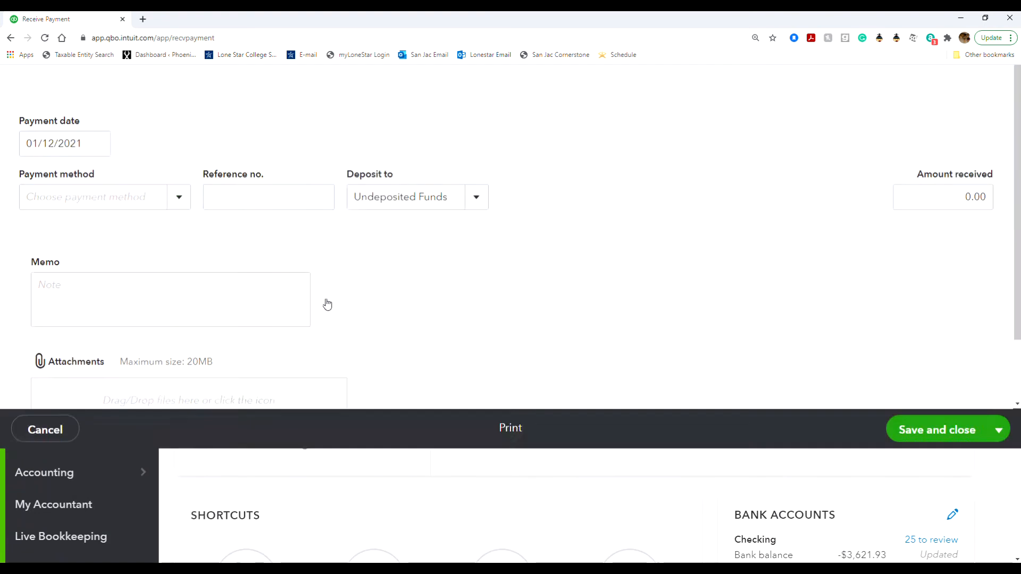
pyautogui.write('ko')
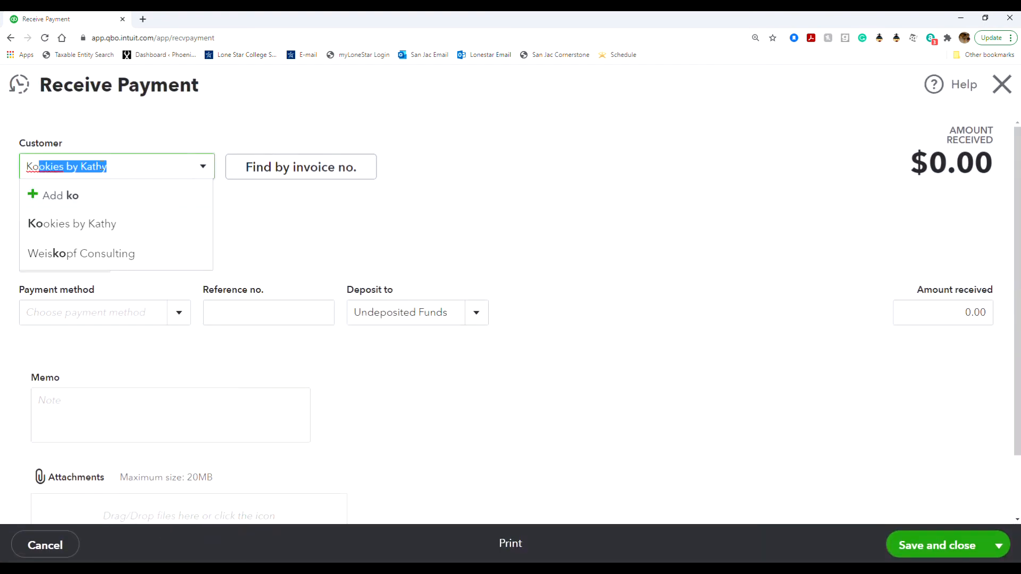
pyautogui.click(86, 228)
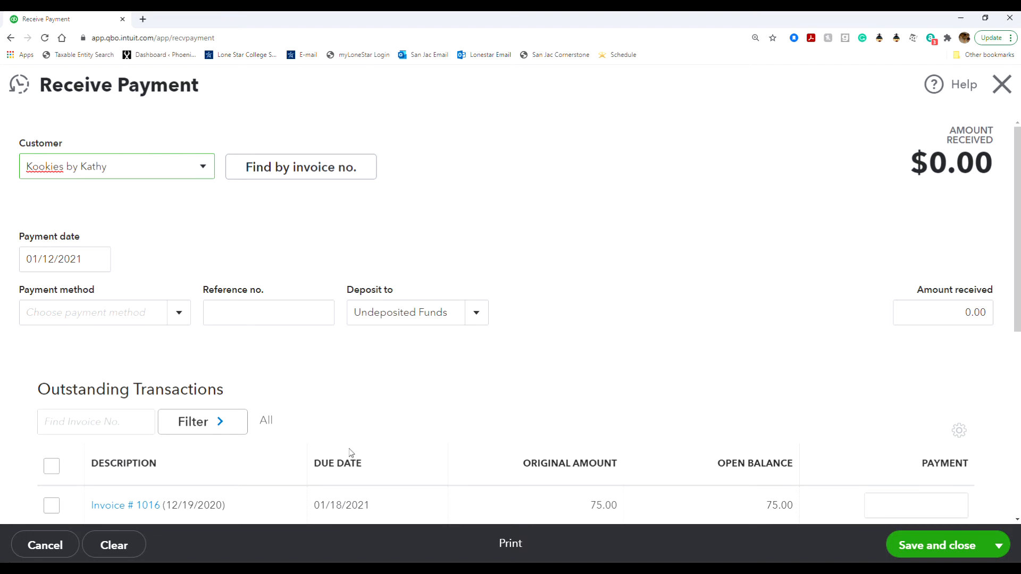
pyautogui.scroll(-3, 351, 453)
pyautogui.click(51, 347)
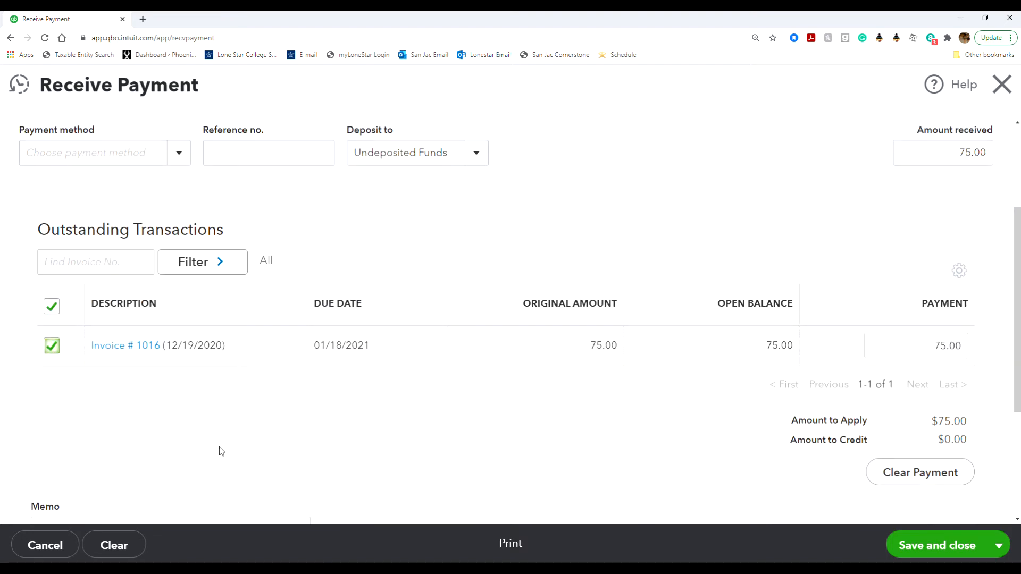
pyautogui.scroll(3, 220, 450)
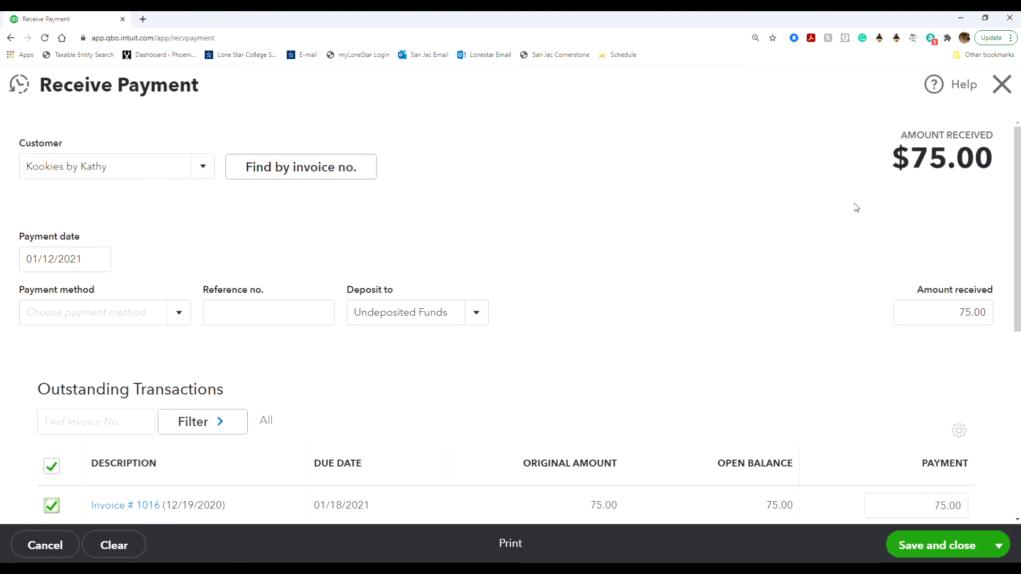
pyautogui.click(996, 90)
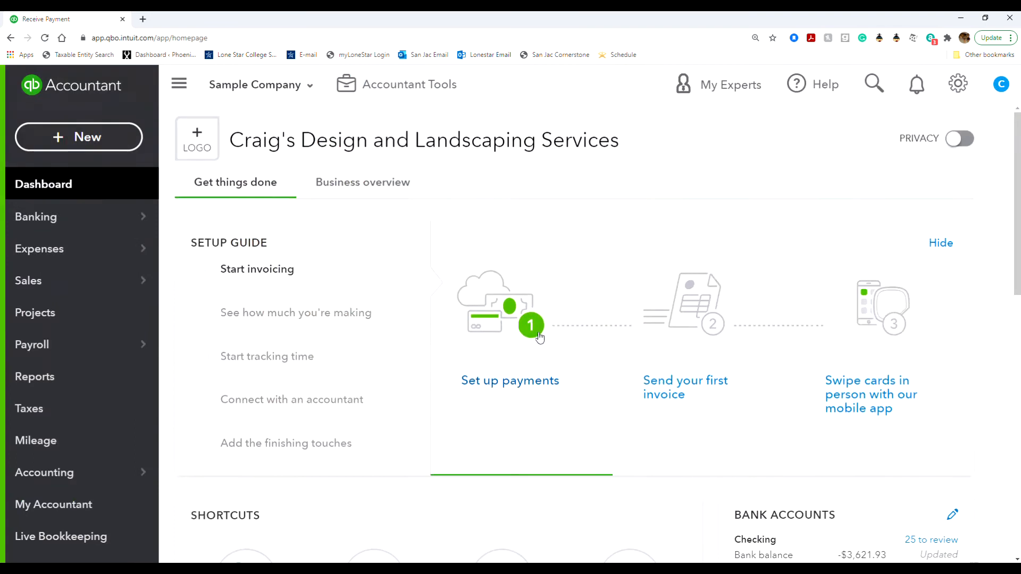
pyautogui.click(597, 339)
# Open the Kookies by Kathy customer record and start receiving a payment for its invoice 1016.
pyautogui.moveTo(60, 282)
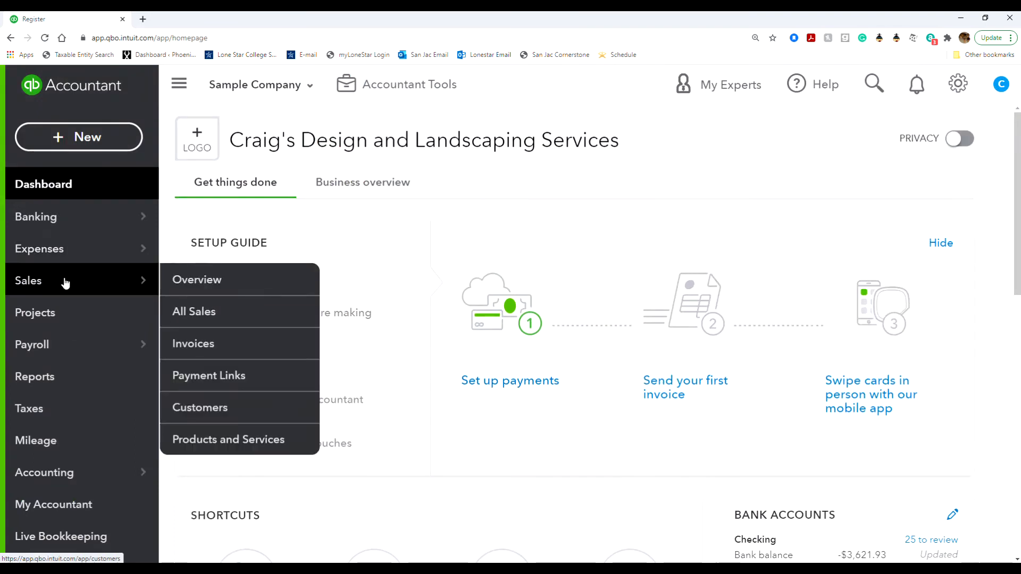
pyautogui.click(257, 406)
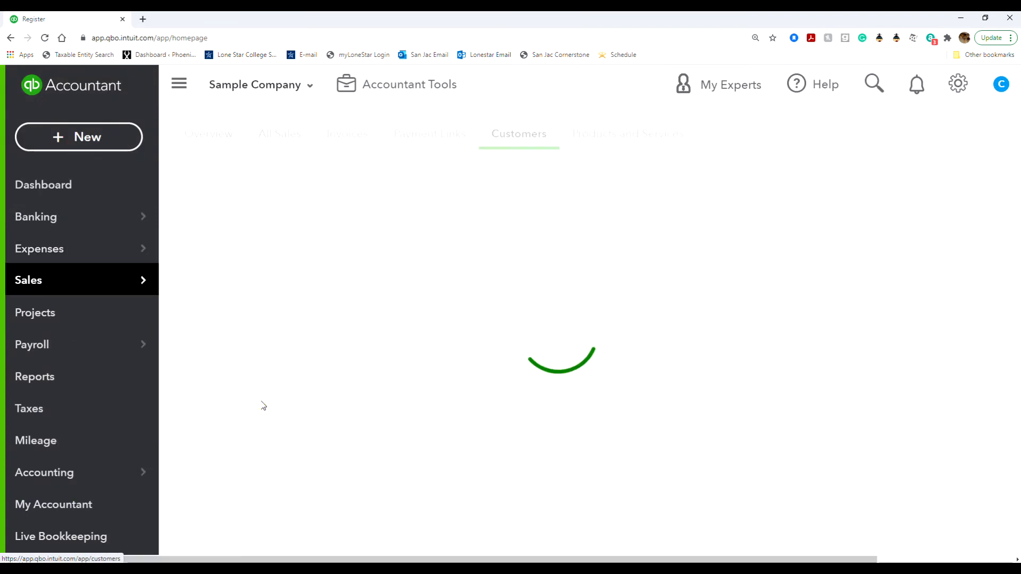
pyautogui.scroll(-10, 259, 458)
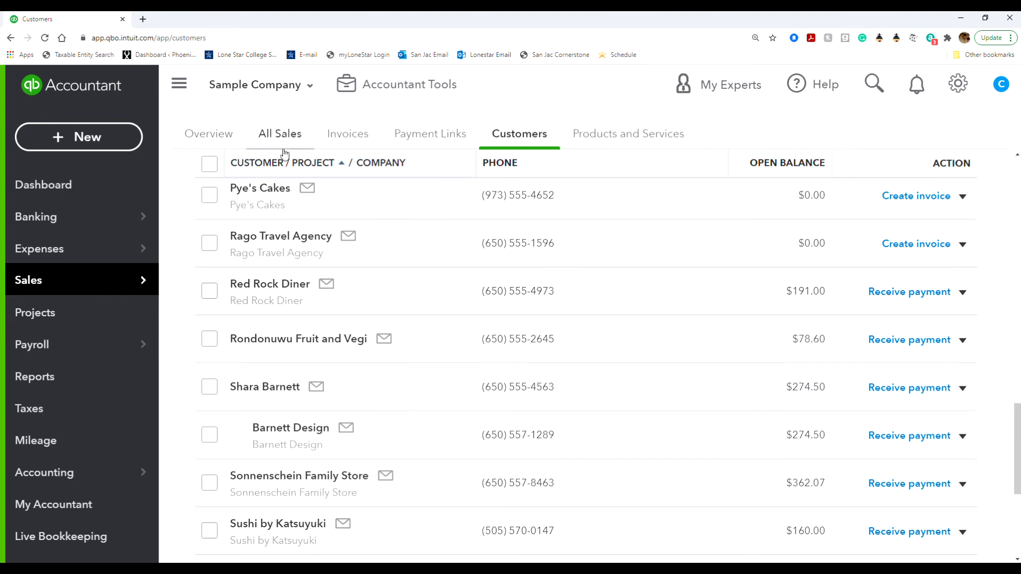
pyautogui.scroll(6, 261, 213)
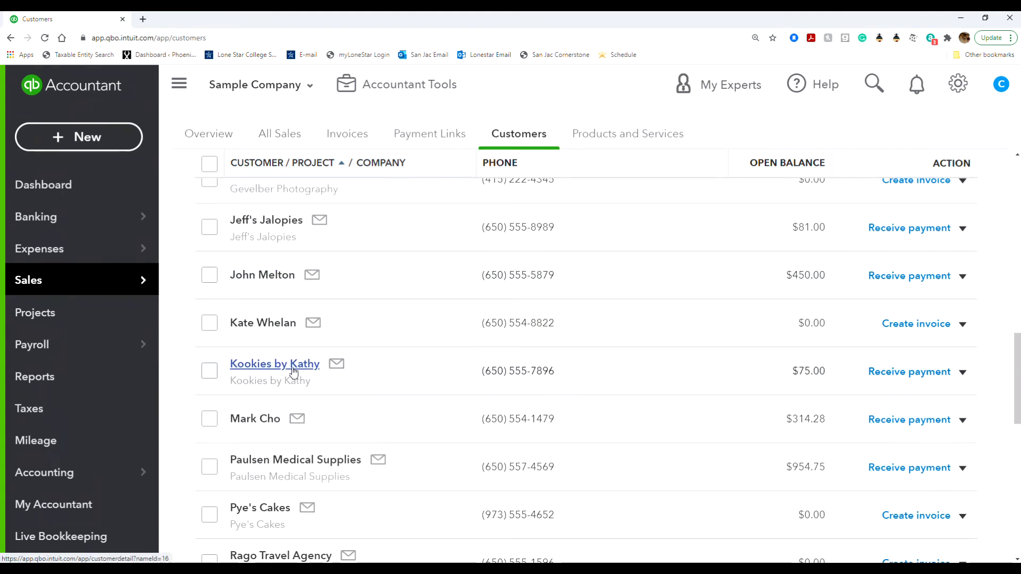
pyautogui.click(293, 366)
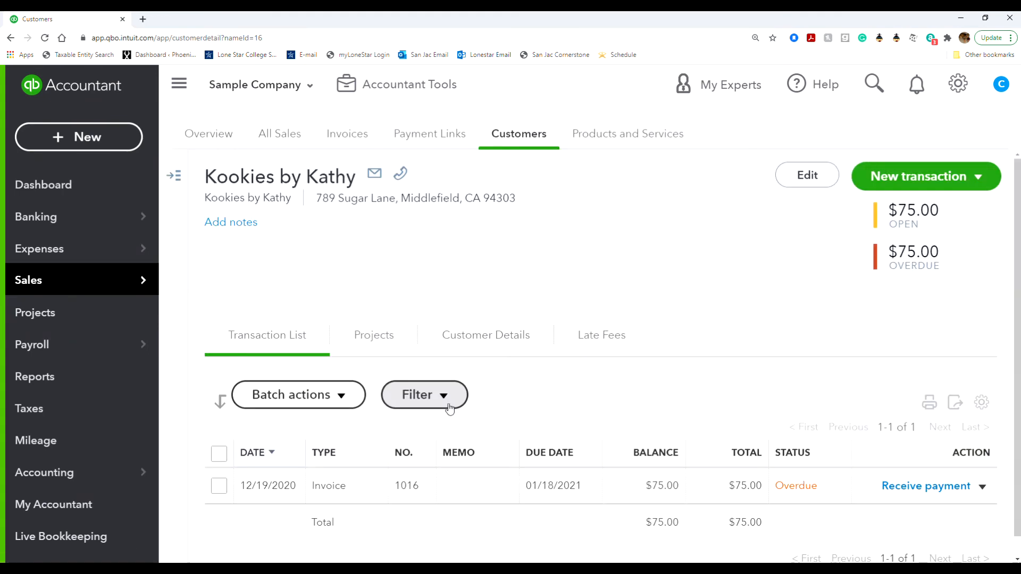
pyautogui.click(926, 487)
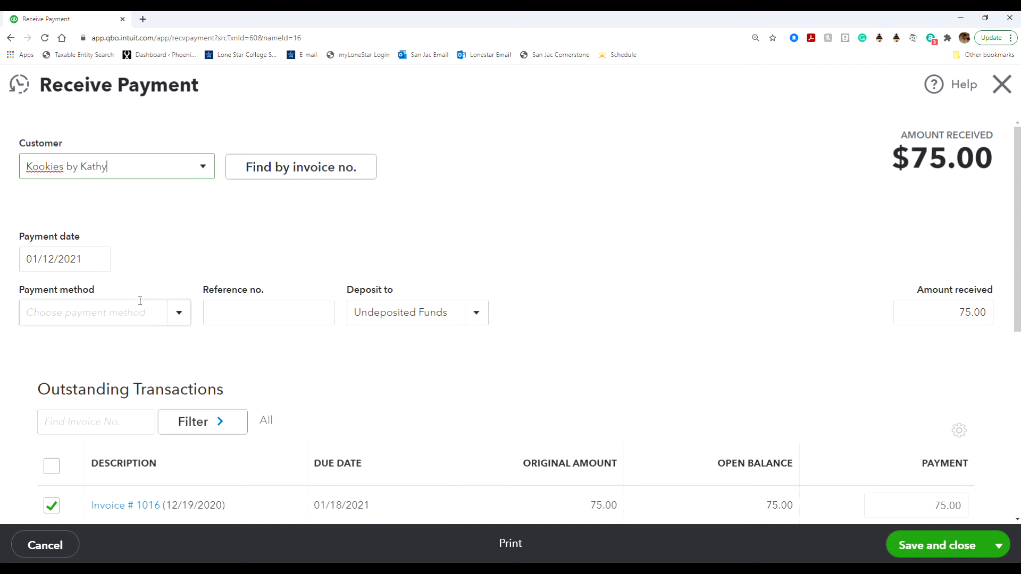
# Set the payment date to 01/15/2021.
pyautogui.click(63, 260)
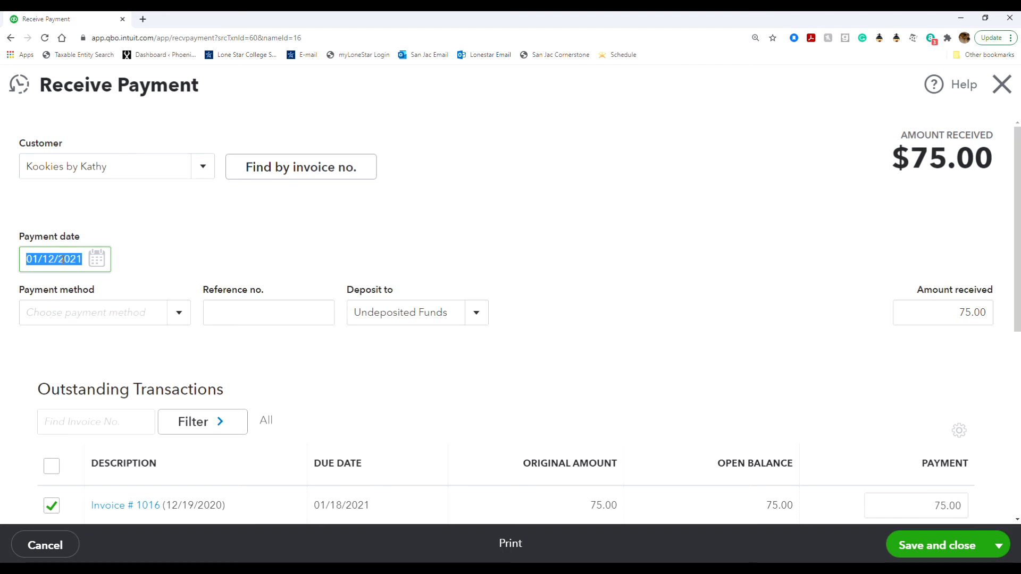
pyautogui.write('01152021')
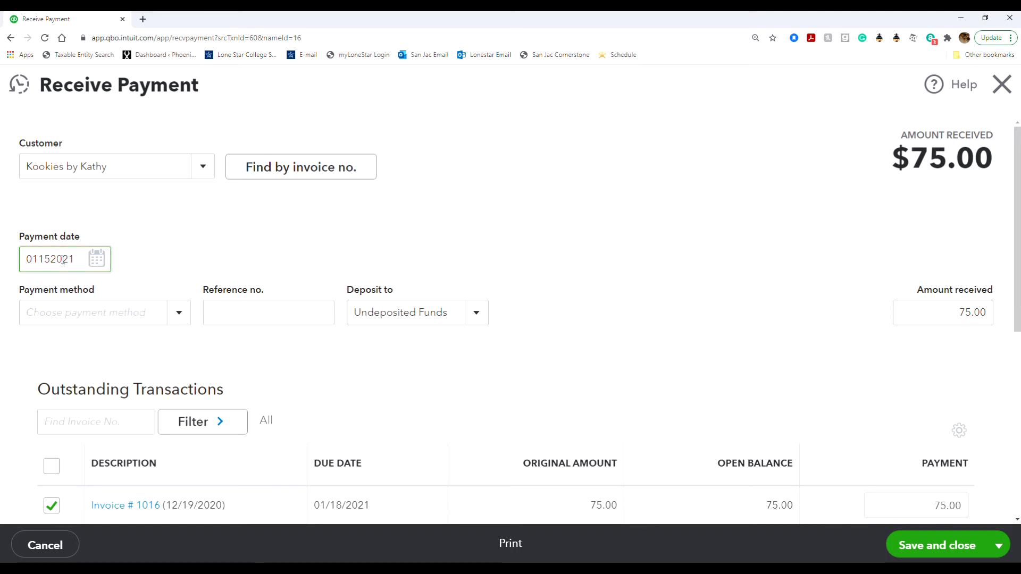
pyautogui.click(167, 258)
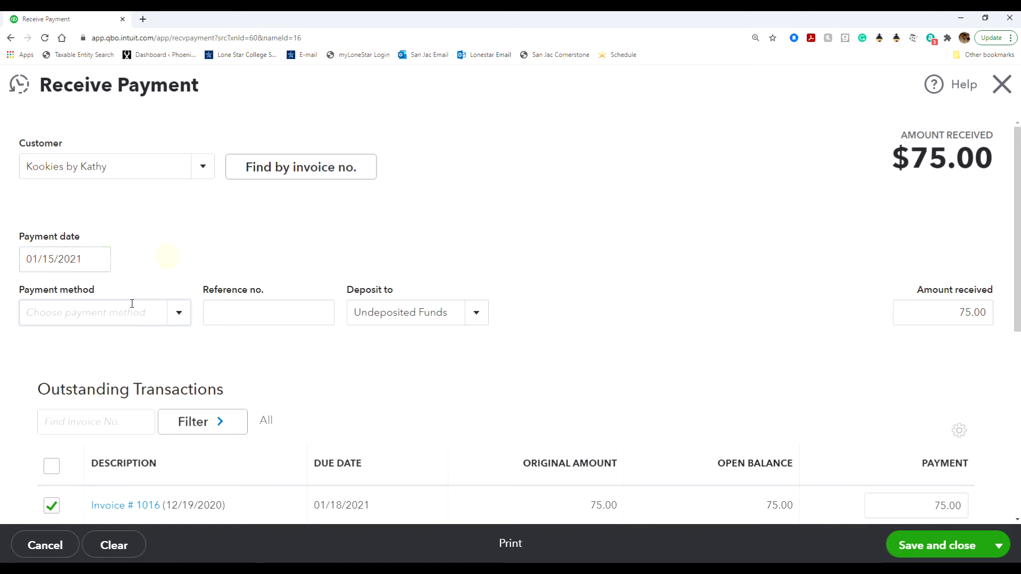
# Set the payment method to Check and enter 7645 as the reference number.
pyautogui.click(176, 318)
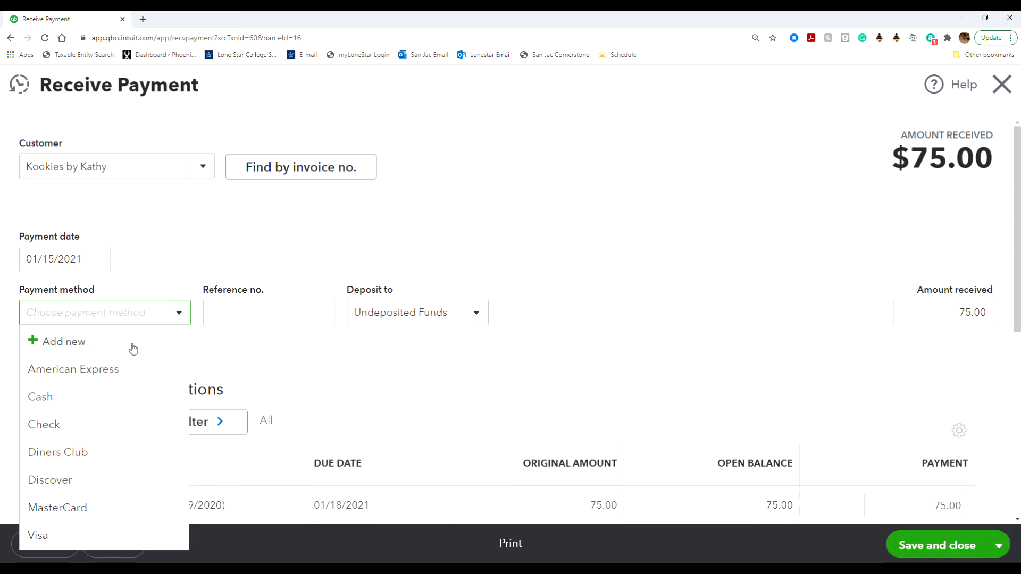
pyautogui.click(117, 423)
pyautogui.click(245, 313)
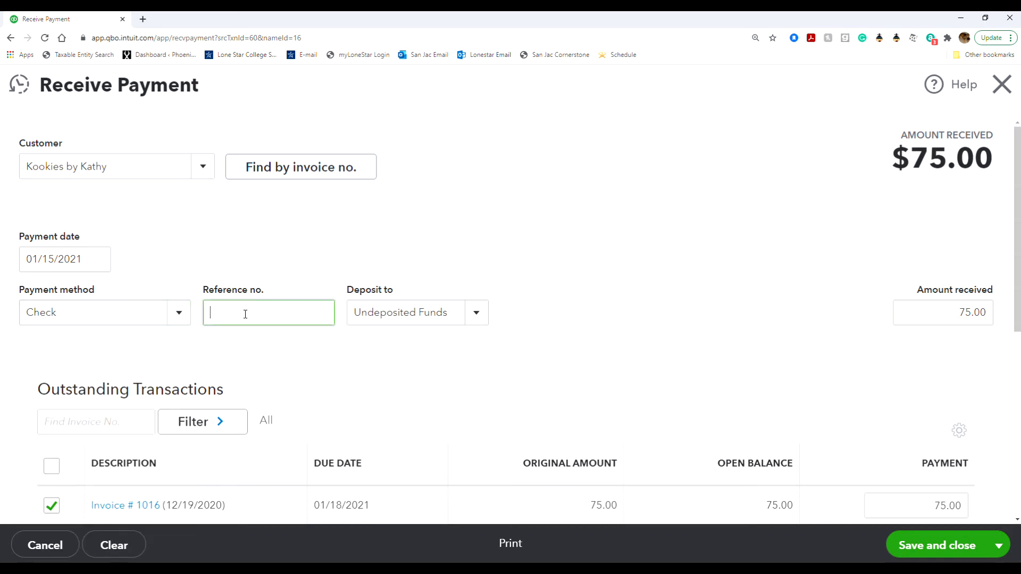
pyautogui.write('7645')
# Review the outstanding invoice for Kookies by Kathy, then save the payment and start a new one.
pyautogui.scroll(-1, 836, 362)
pyautogui.scroll(-4, 836, 362)
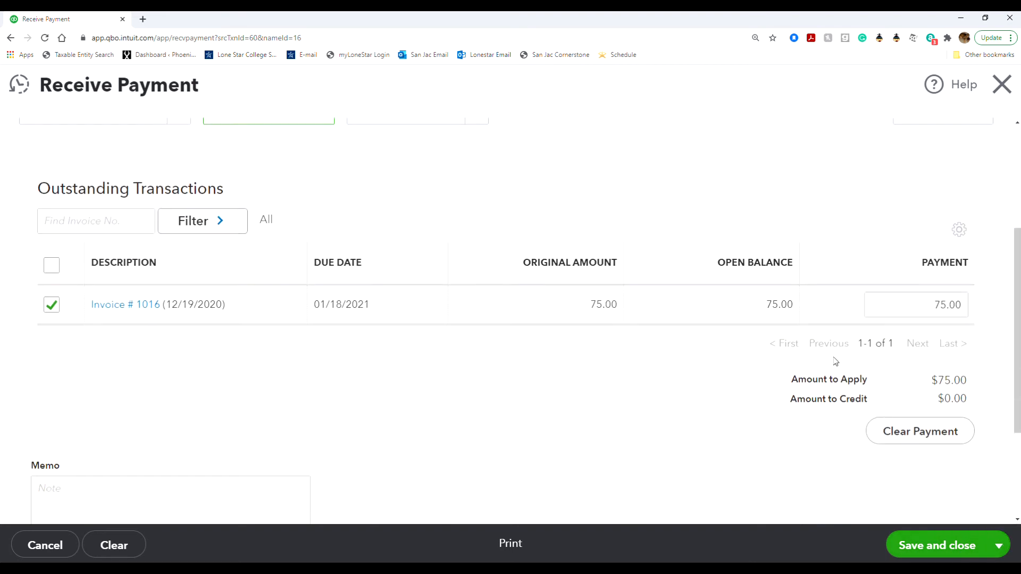
pyautogui.click(1000, 546)
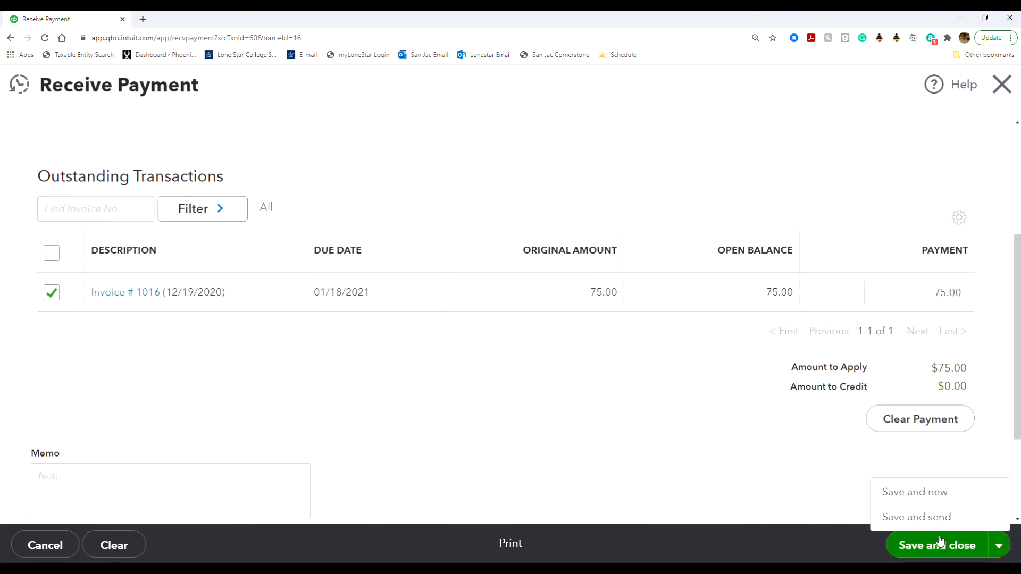
pyautogui.click(920, 492)
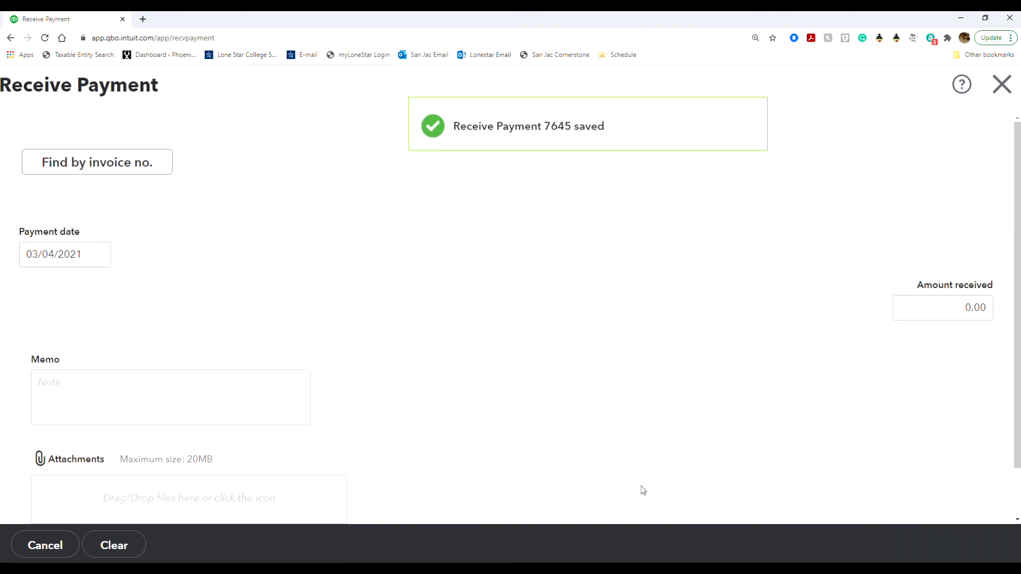
# Load invoice 1027 into the new payment by its invoice number and review the outstanding transaction.
pyautogui.click(295, 175)
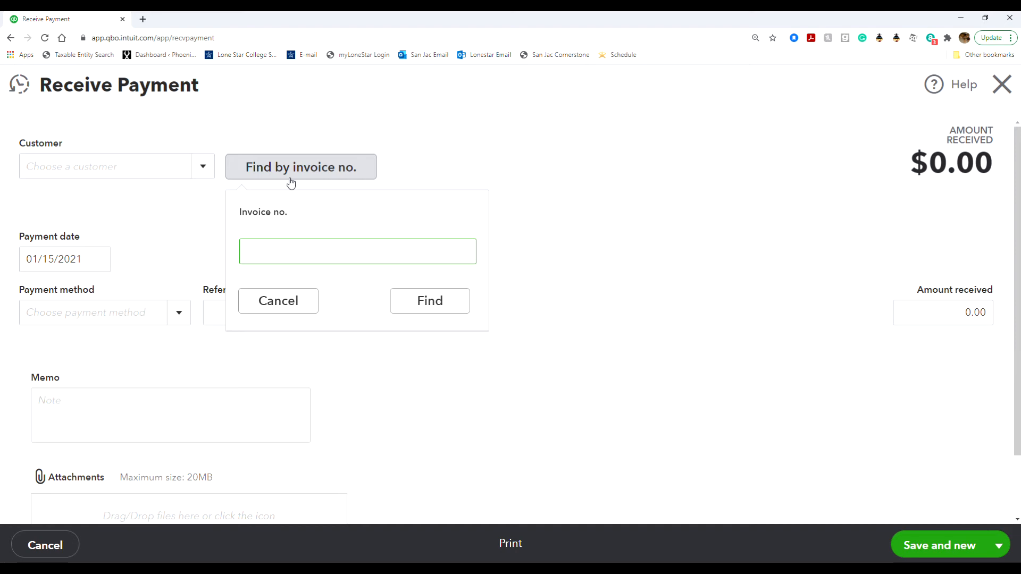
pyautogui.write('1027')
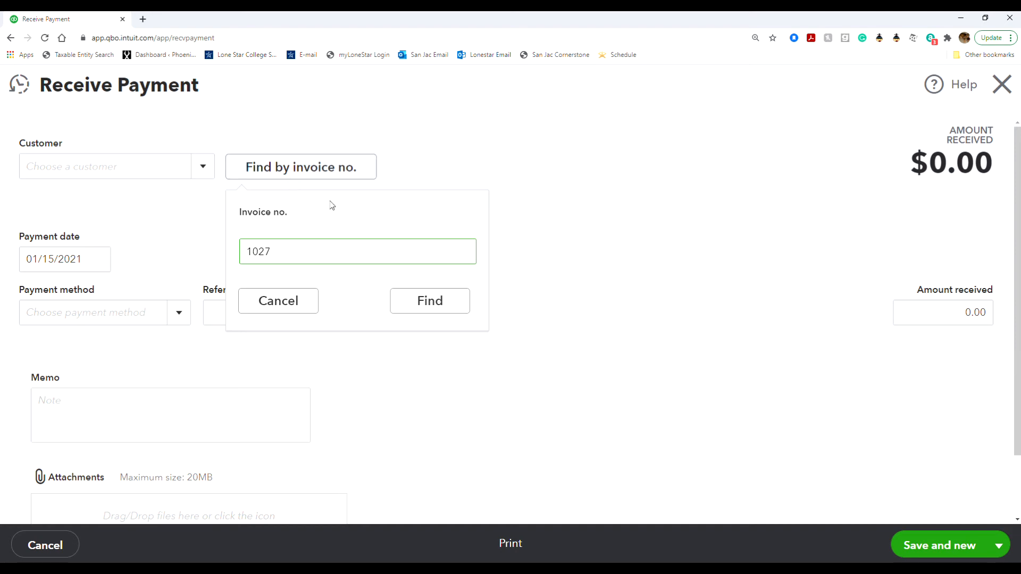
pyautogui.click(406, 303)
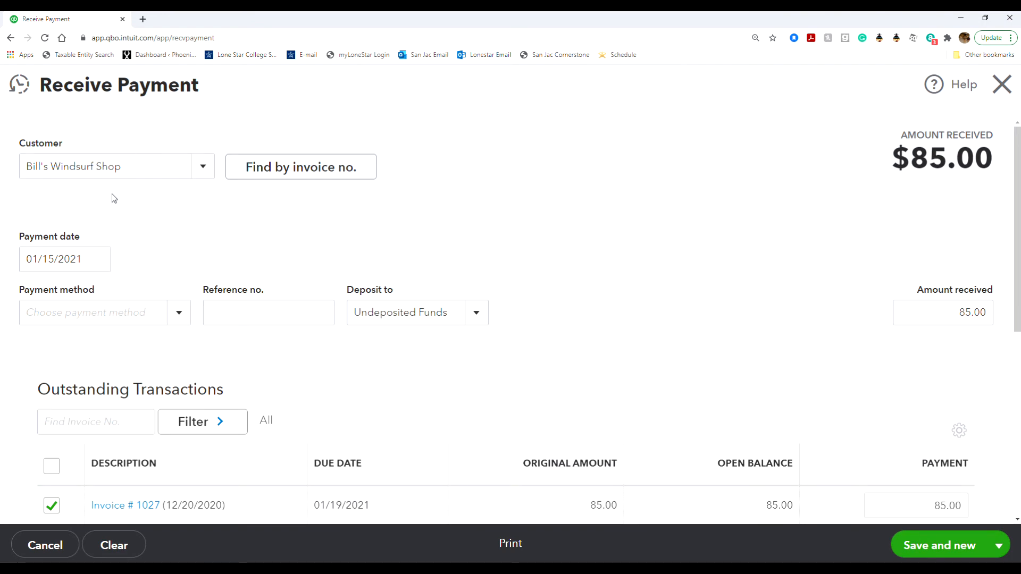
pyautogui.scroll(-4, 519, 343)
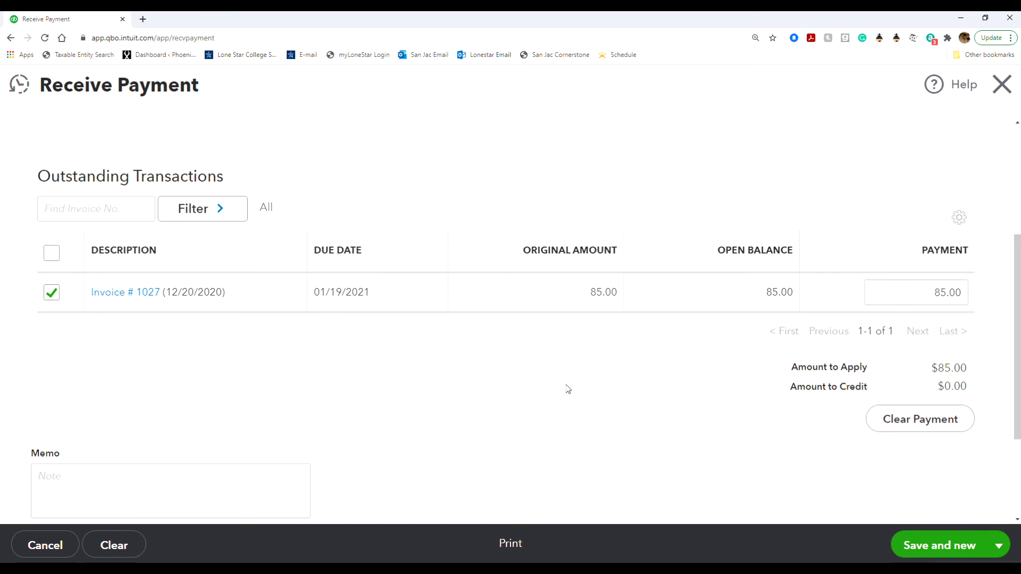
pyautogui.scroll(4, 568, 389)
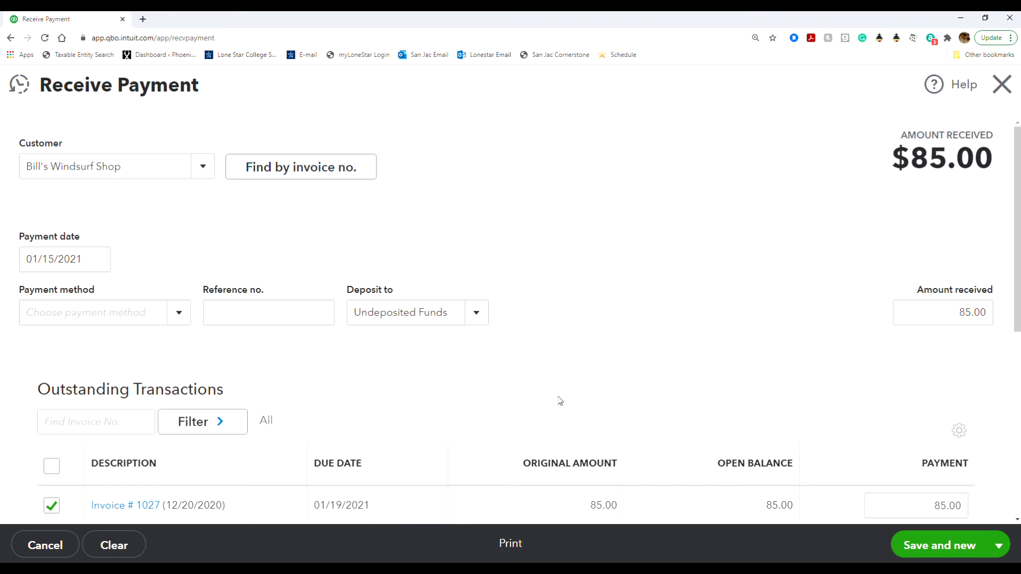
# Set the payment method to Check and enter 1379 as the reference number for the Bill's Windsurf Shop payment.
pyautogui.click(177, 318)
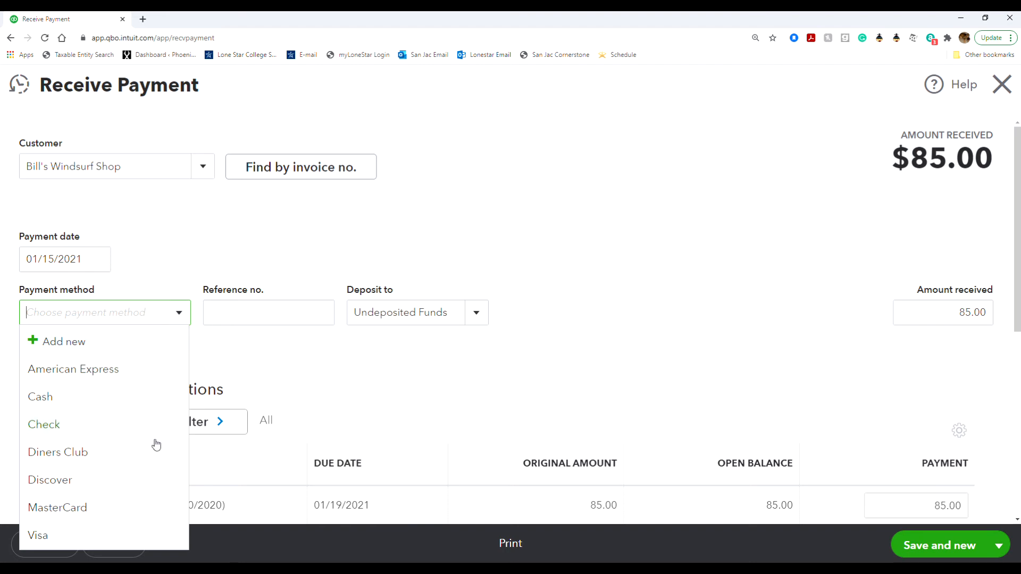
pyautogui.click(142, 425)
pyautogui.click(238, 320)
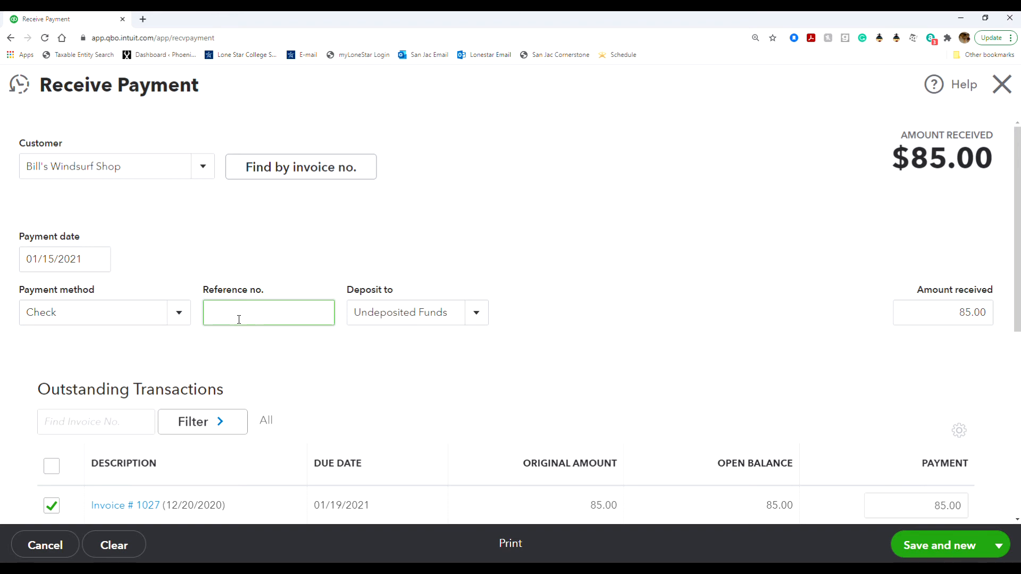
pyautogui.write('1379')
# Set the amount received to 50.00 so it applies as a partial payment to invoice 1027.
pyautogui.click(955, 314)
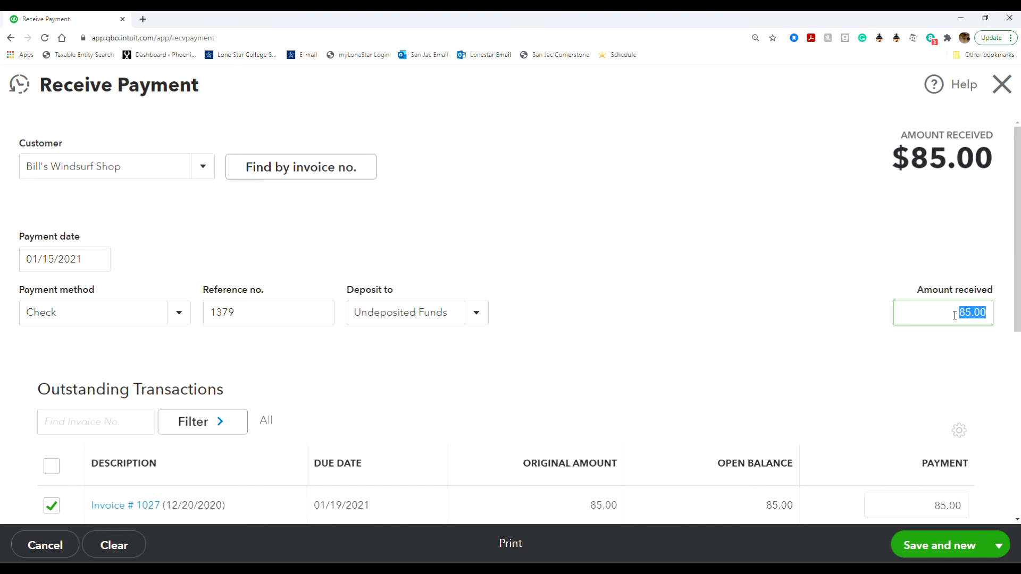
pyautogui.write('50')
pyautogui.click(934, 367)
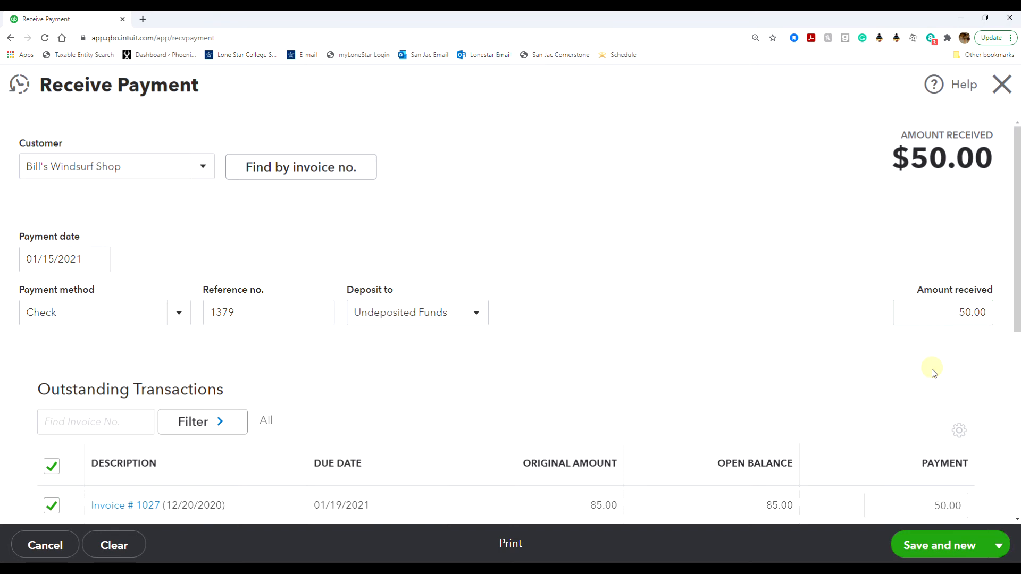
# Enter the memo "Partial Payment" on the payment, correcting its spelling with the suggested word.
pyautogui.scroll(-3, 590, 435)
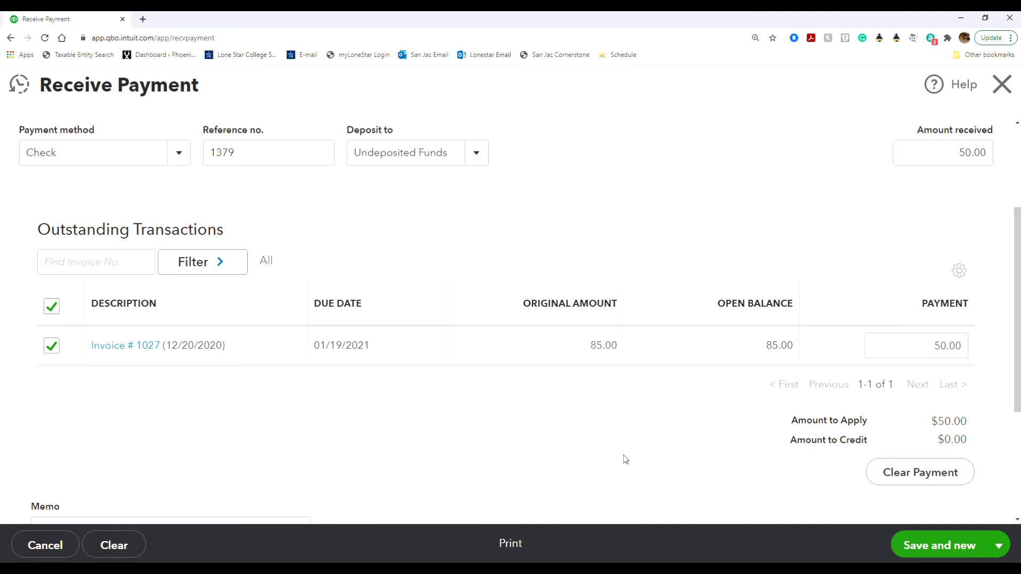
pyautogui.scroll(-2, 625, 458)
pyautogui.click(247, 436)
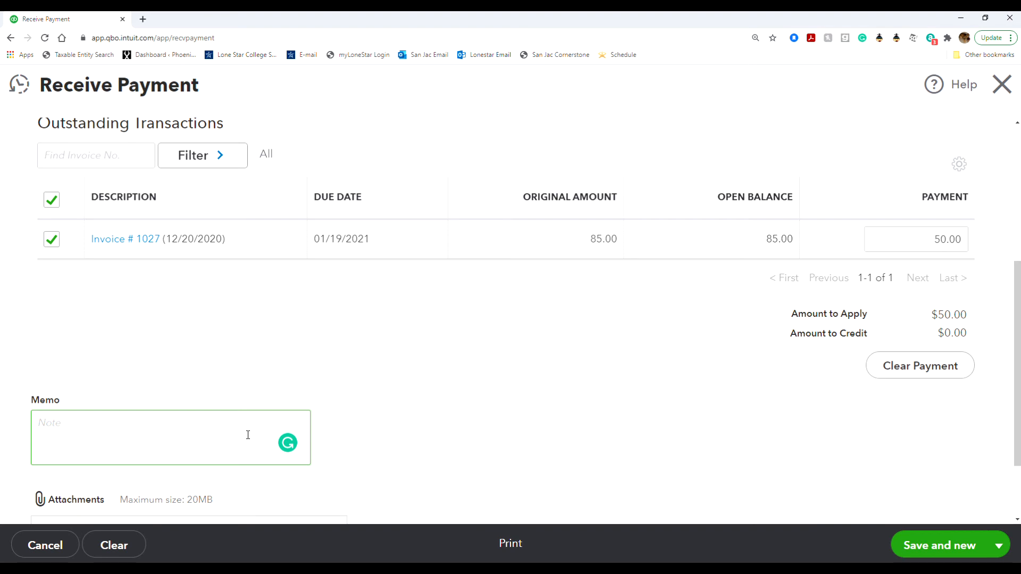
pyautogui.write('Pattial Payment')
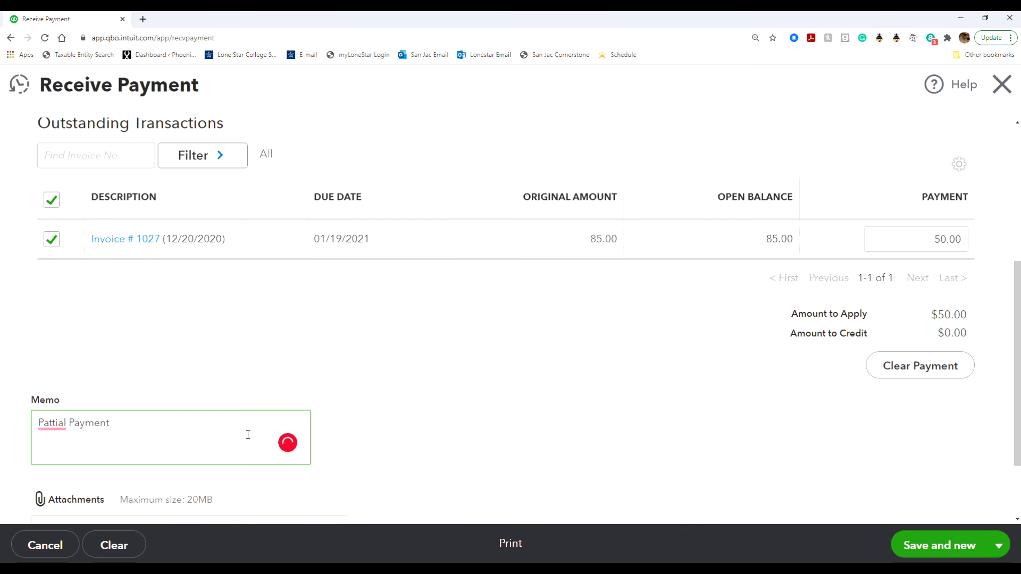
pyautogui.moveTo(51, 423)
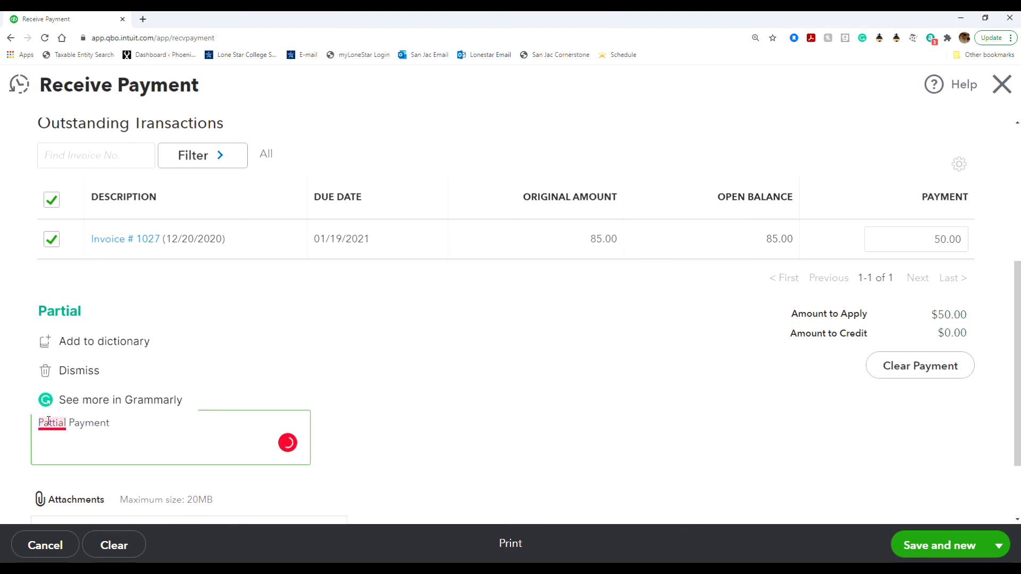
pyautogui.click(100, 319)
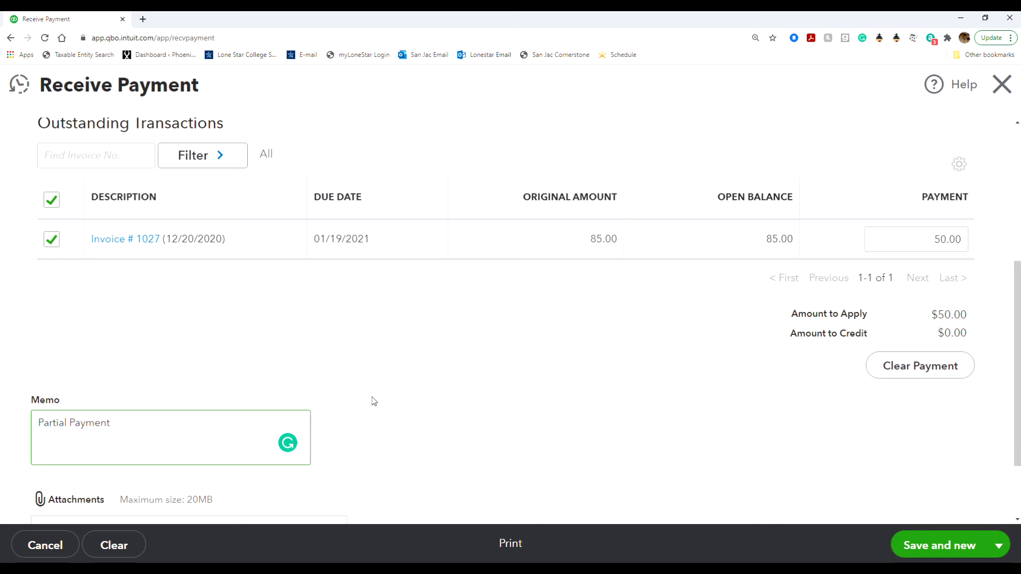
# Review the completed payment for Bill's Windsurf Shop, then save it and close the payment form.
pyautogui.scroll(5, 362, 394)
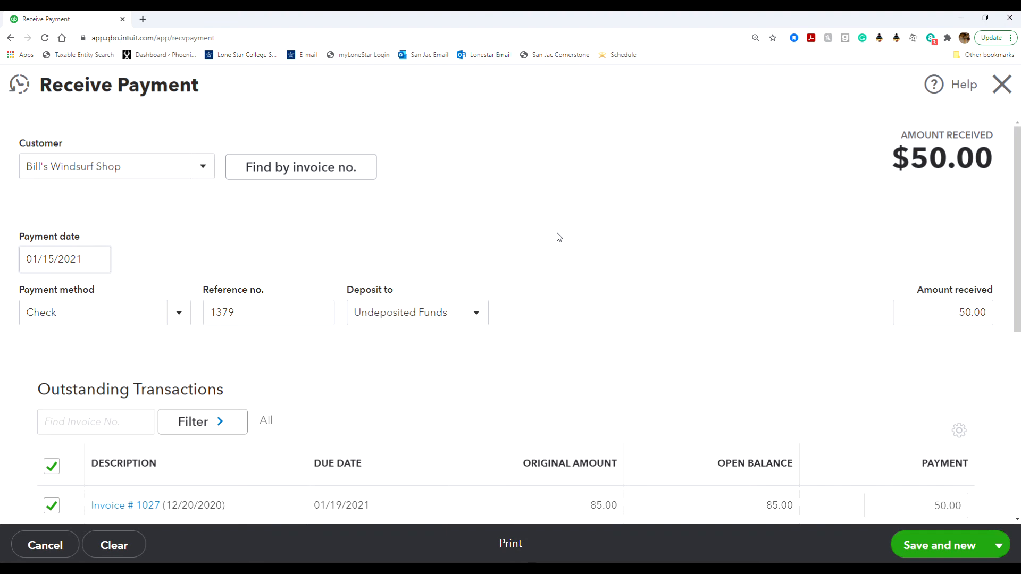
pyautogui.scroll(-6, 559, 238)
pyautogui.click(999, 546)
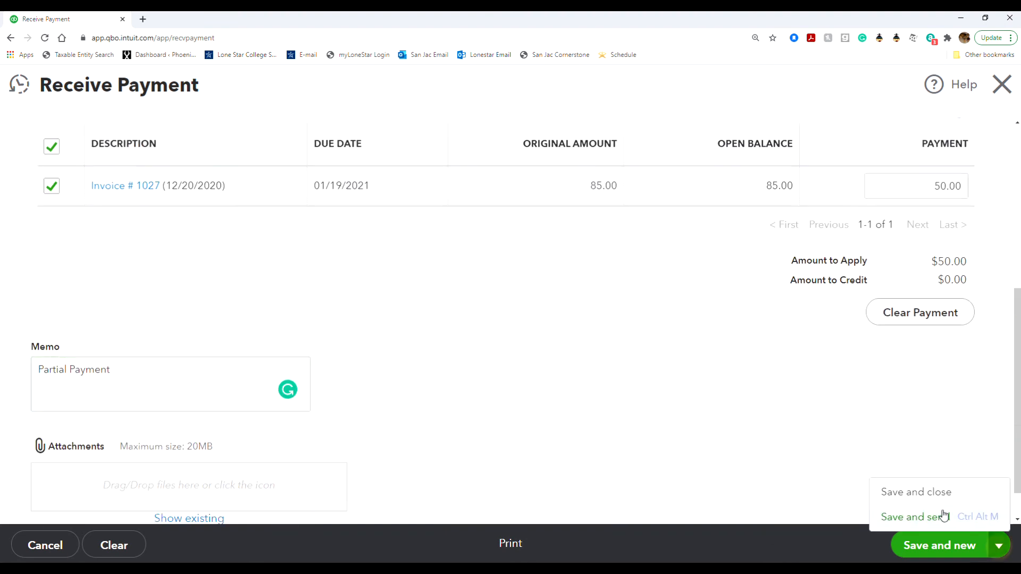
pyautogui.click(928, 494)
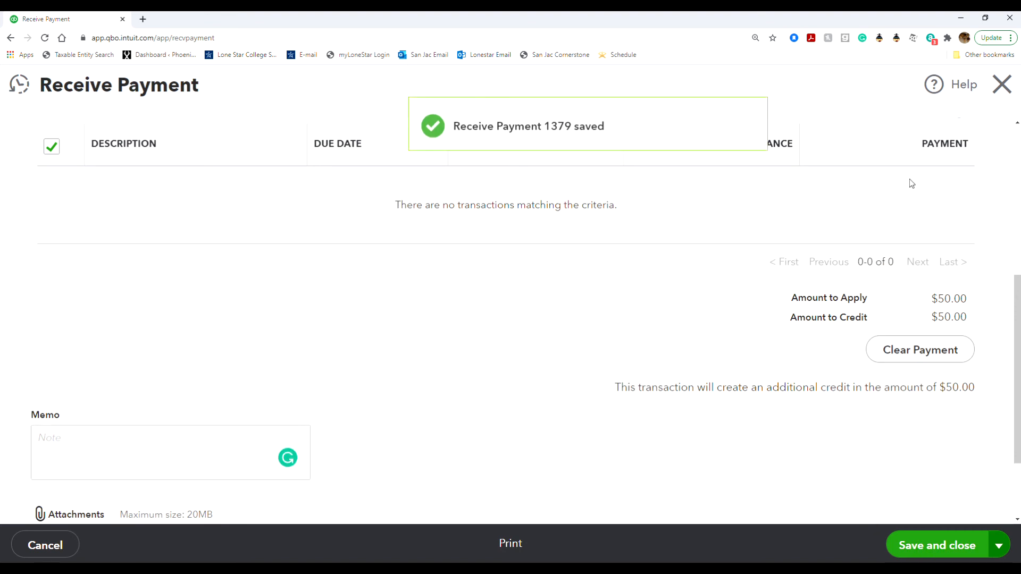
pyautogui.click(1003, 84)
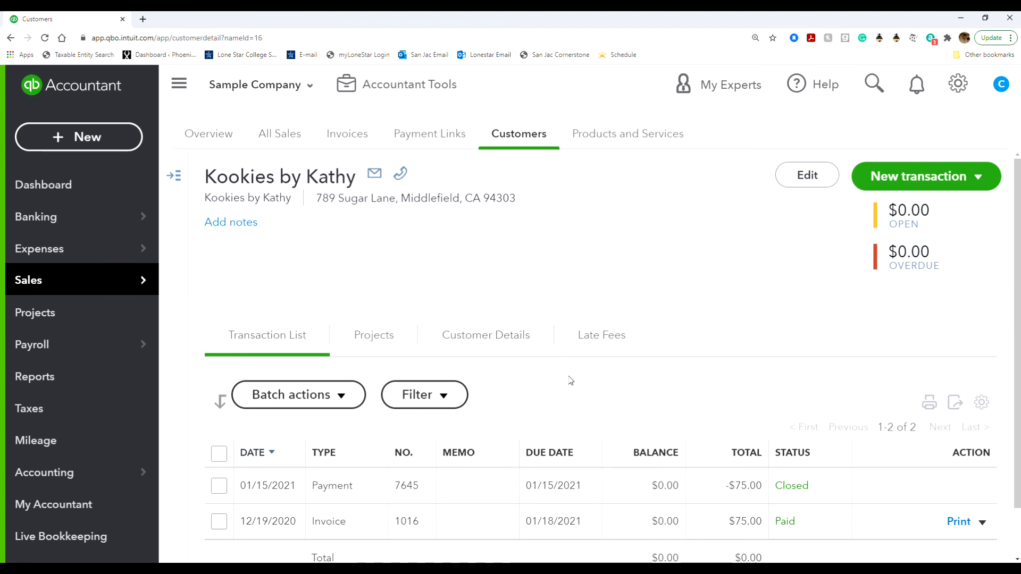
# Find the Transaction Detail by Account report by searching the reports for "transaction" and open it.
pyautogui.click(35, 391)
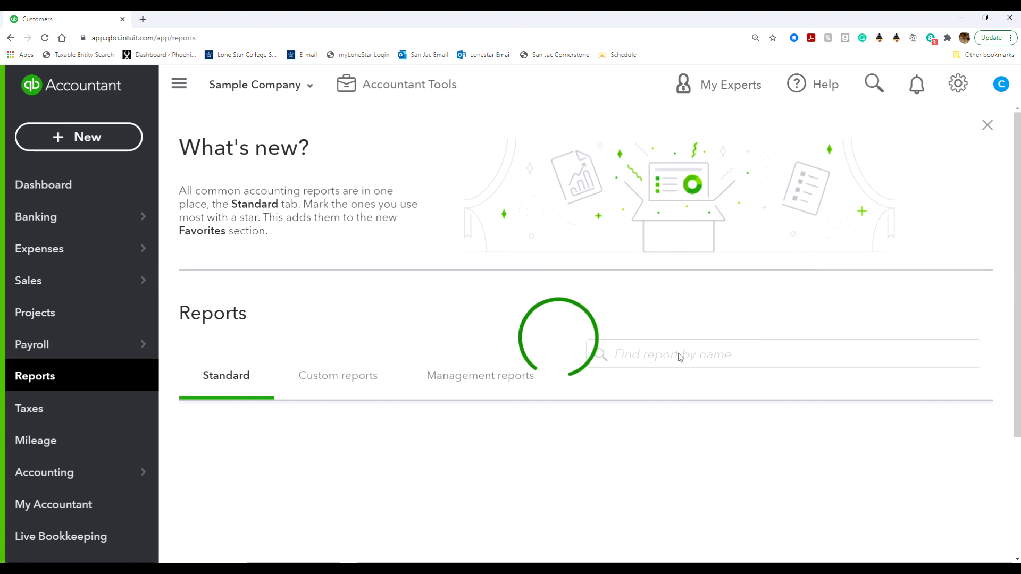
pyautogui.scroll(-4, 402, 472)
pyautogui.scroll(-10, 403, 473)
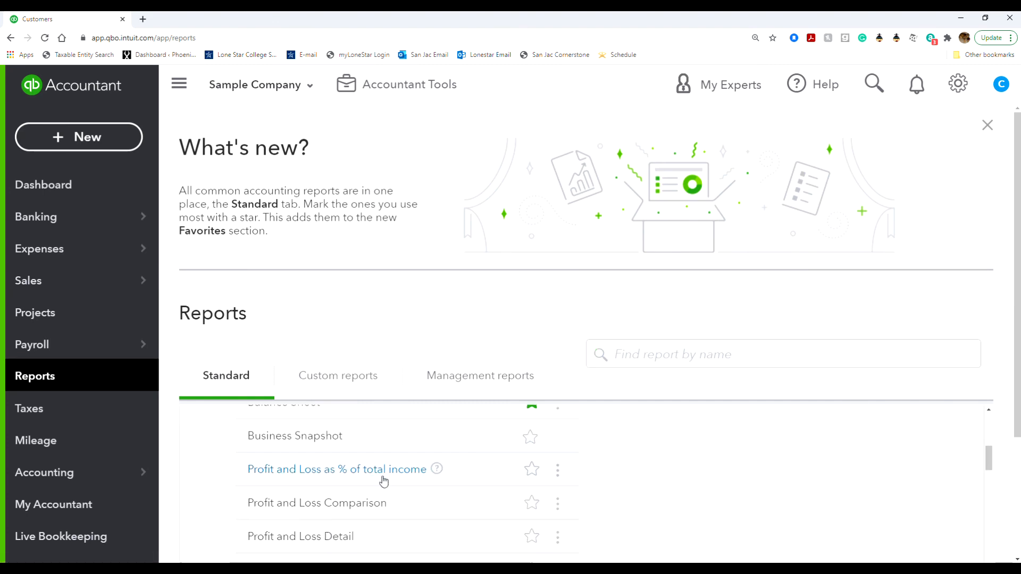
pyautogui.scroll(-4, 332, 498)
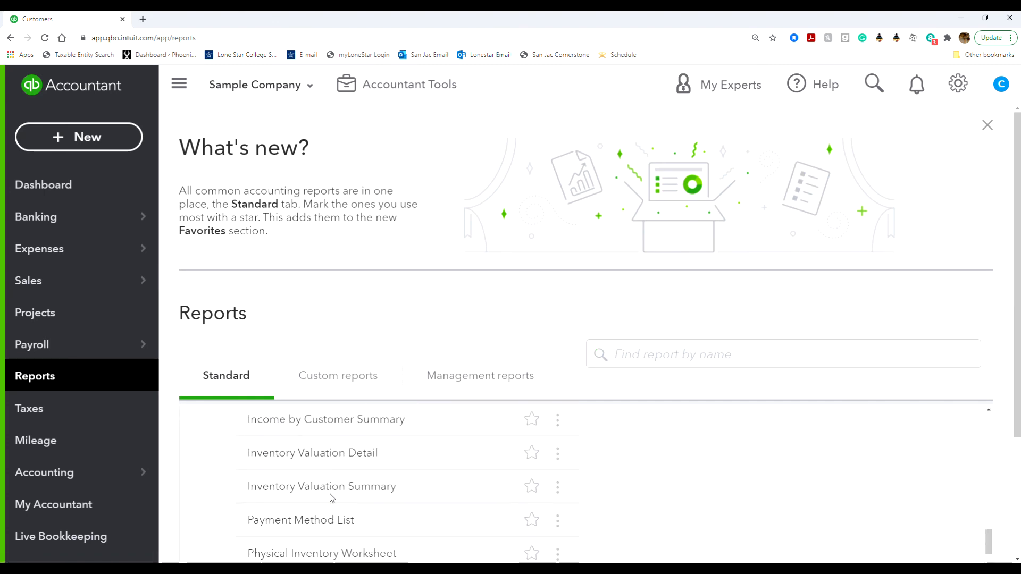
pyautogui.scroll(4, 343, 491)
pyautogui.click(640, 360)
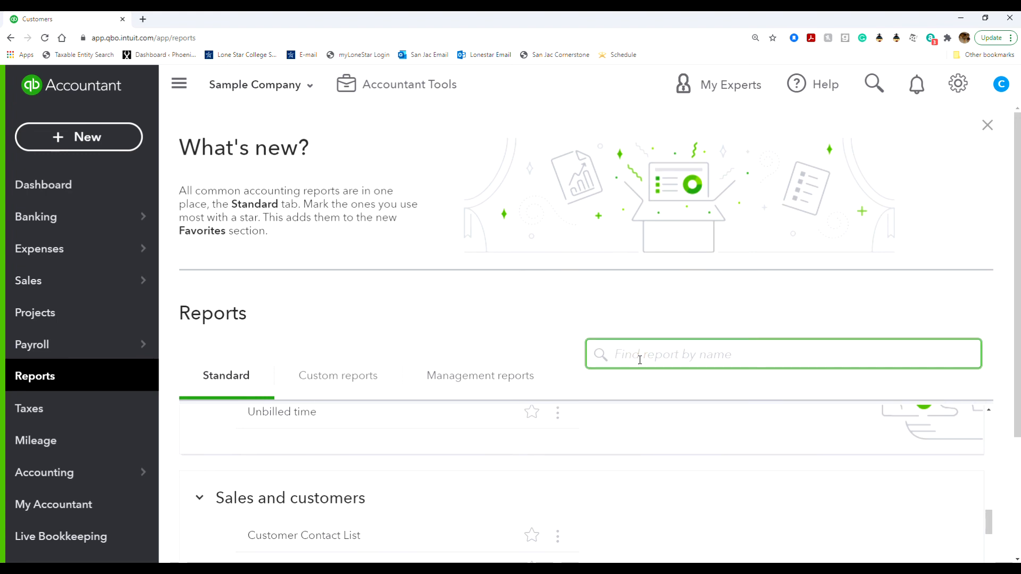
pyautogui.write('transaction')
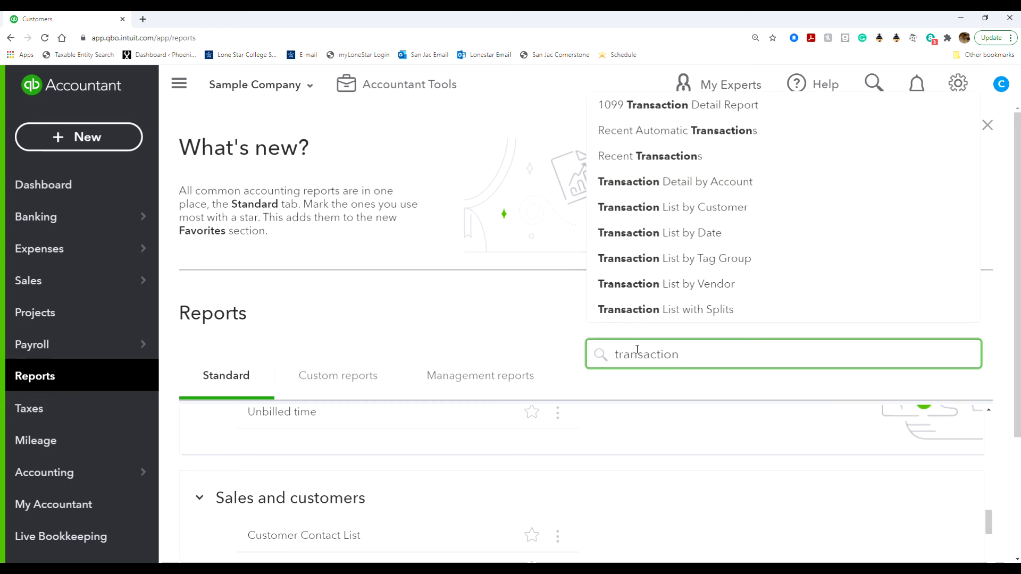
pyautogui.click(725, 187)
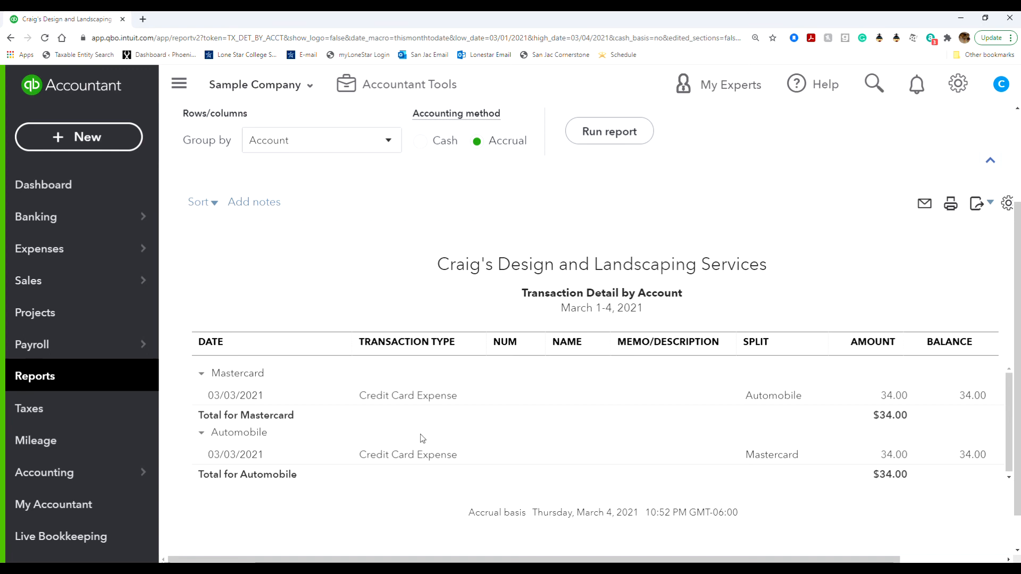
# Set the report period to 01/01/2021 through 01/15/2021 and run the Transaction Detail by Account report.
pyautogui.scroll(3, 421, 437)
pyautogui.click(426, 207)
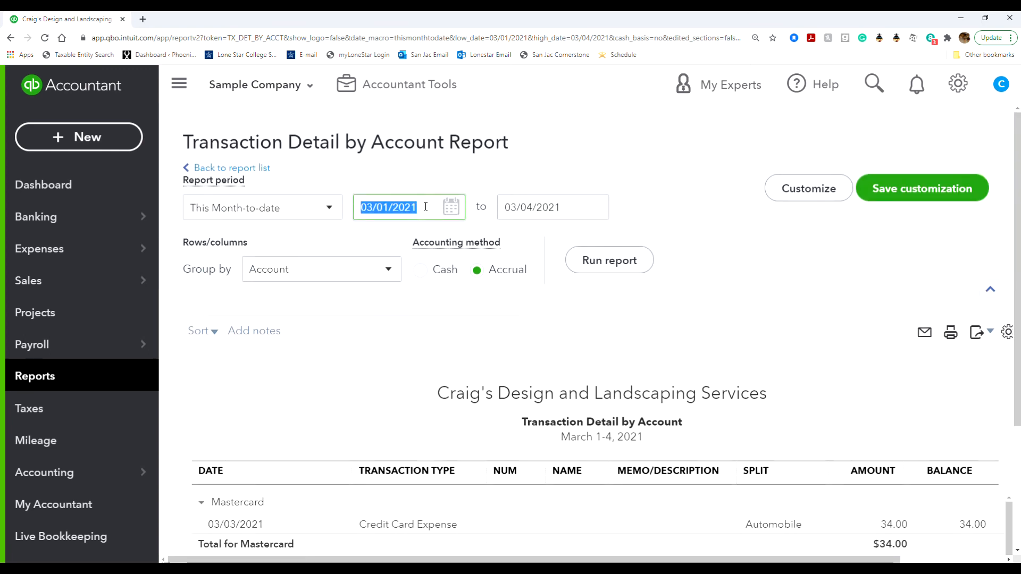
pyautogui.write('01')
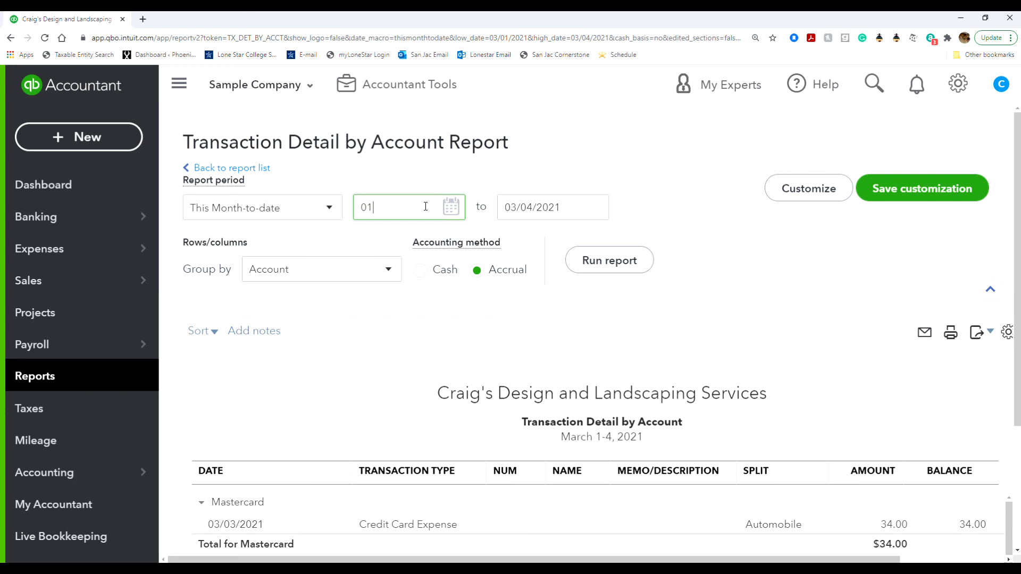
pyautogui.write('012021')
pyautogui.click(532, 211)
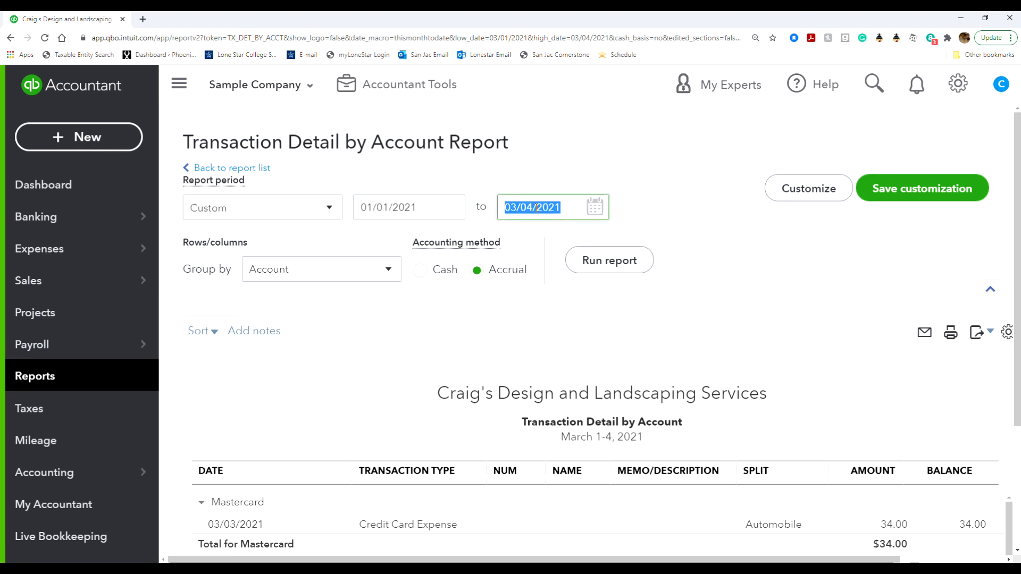
pyautogui.write('01152021')
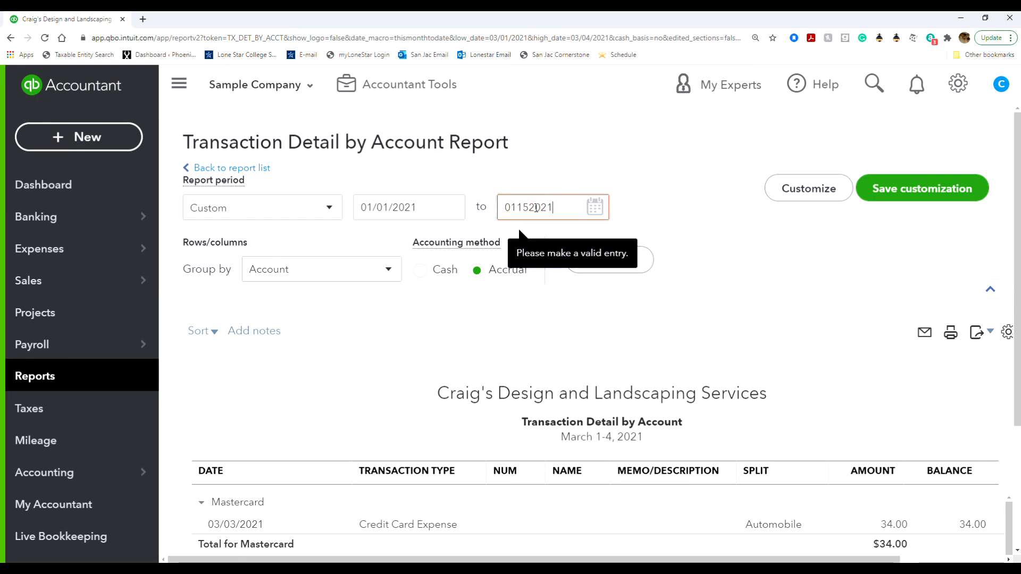
pyautogui.click(681, 206)
pyautogui.click(636, 270)
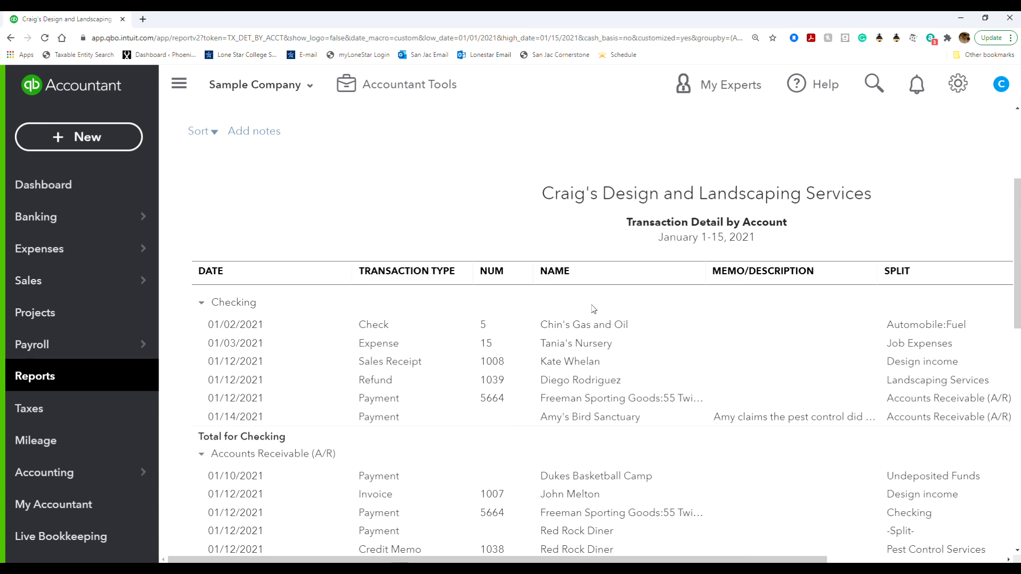
# Examine the Accounts Receivable and Undeposited Funds entries for payments 1379 and 7645, including their amounts and balances.
pyautogui.scroll(-5, 412, 448)
pyautogui.scroll(-2, 413, 448)
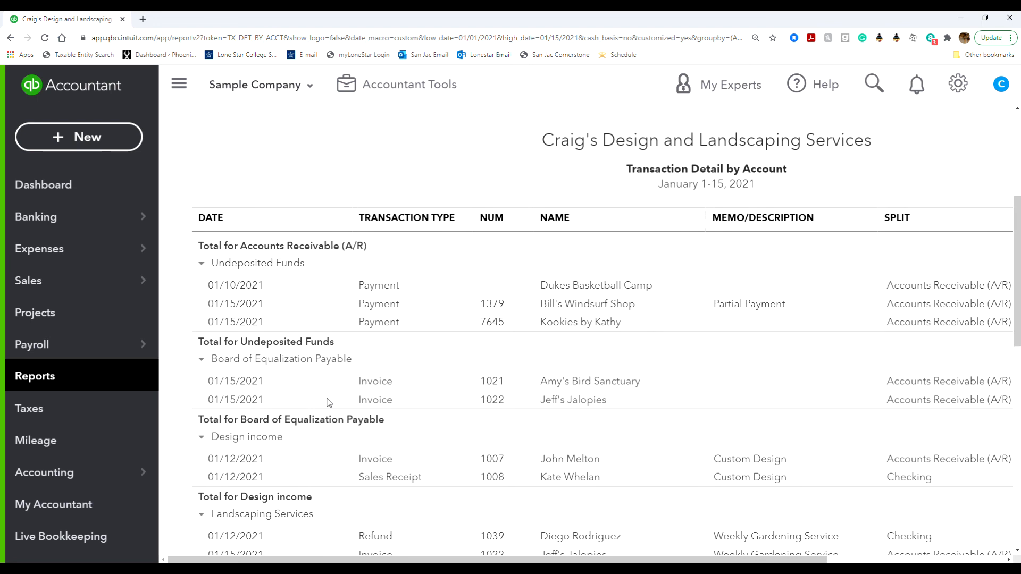
pyautogui.scroll(1, 328, 399)
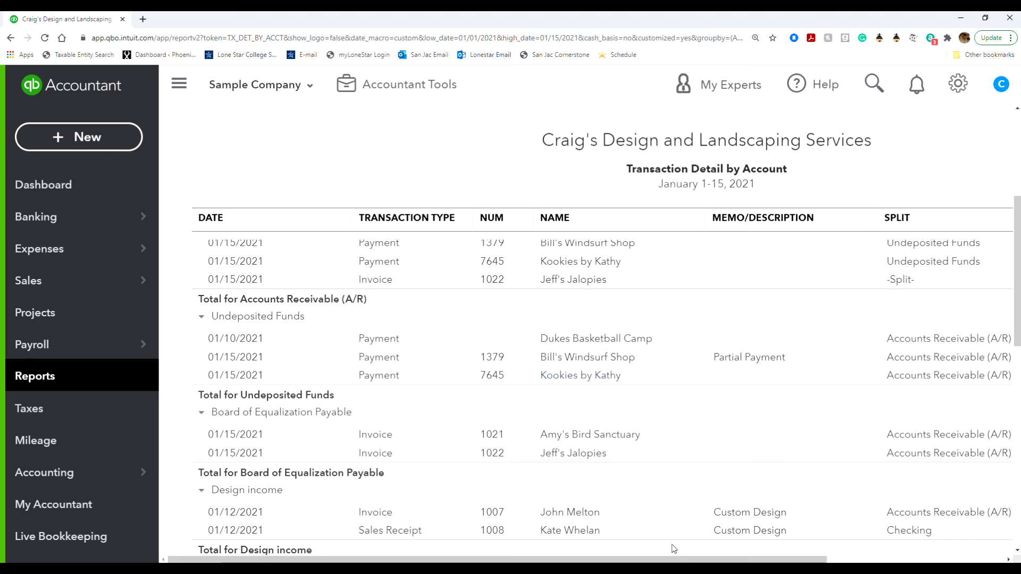
pyautogui.moveTo(697, 560); pyautogui.dragTo(851, 560)
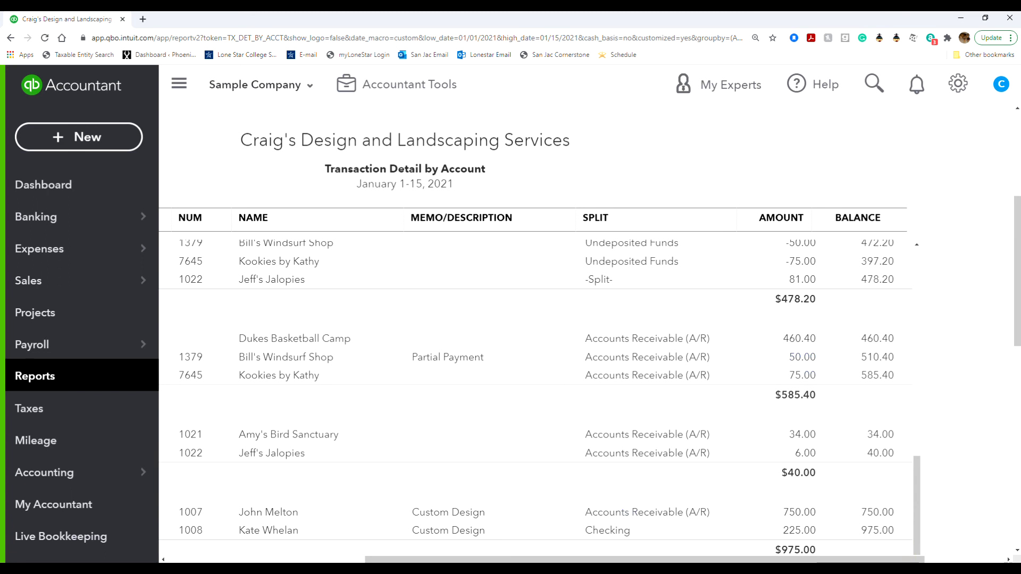
pyautogui.moveTo(755, 559); pyautogui.dragTo(675, 551)
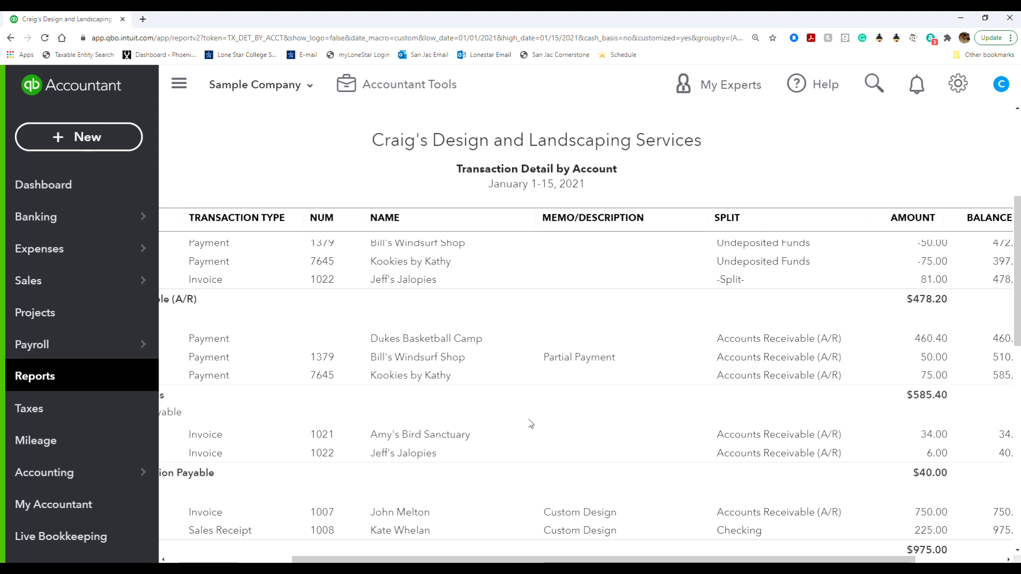
# Open the Balance Sheet report and drill into the Undeposited Funds balance to review its underlying transactions.
pyautogui.click(78, 390)
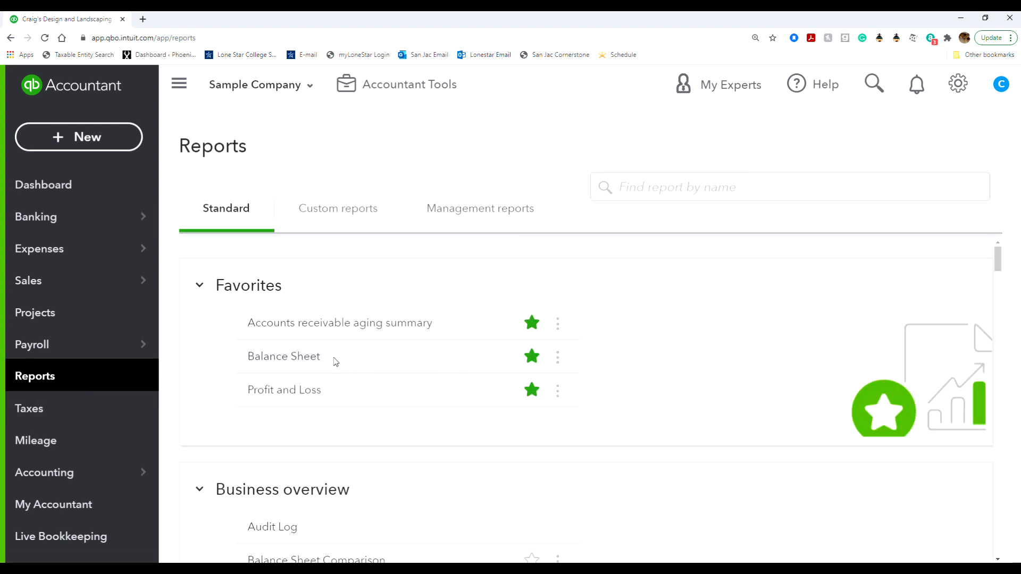
pyautogui.click(313, 357)
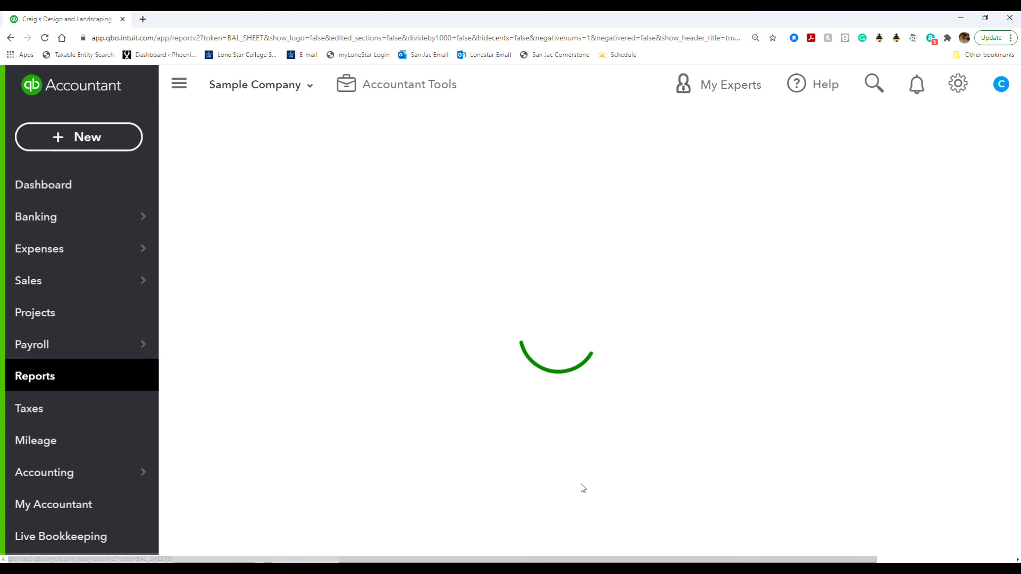
pyautogui.scroll(-4, 263, 445)
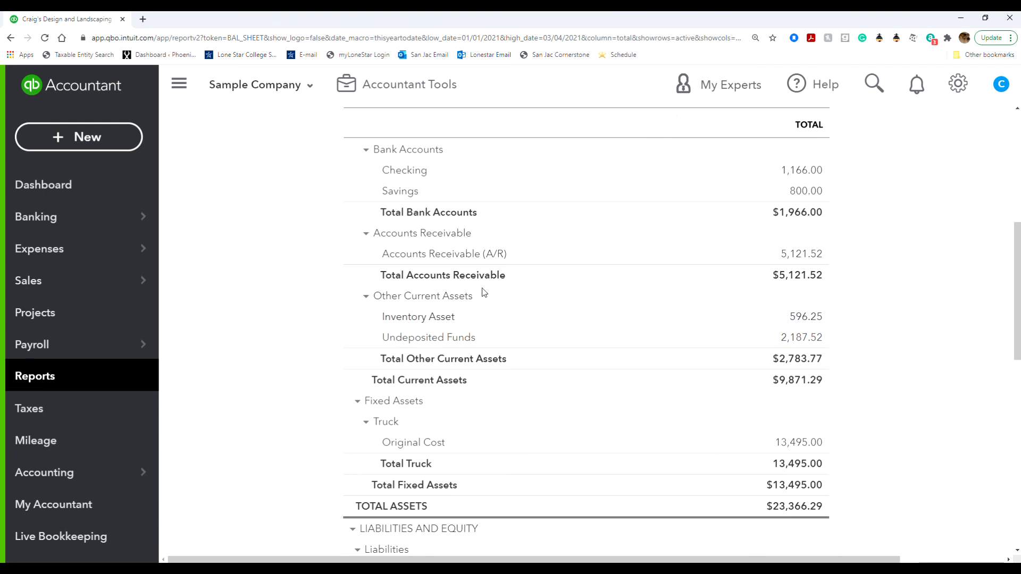
pyautogui.click(805, 338)
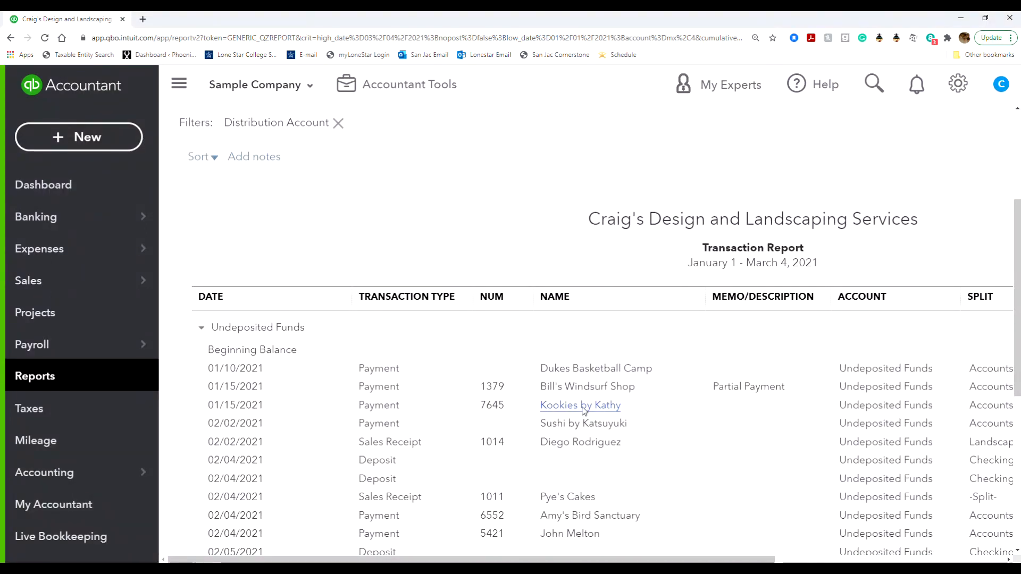
pyautogui.scroll(-4, 446, 431)
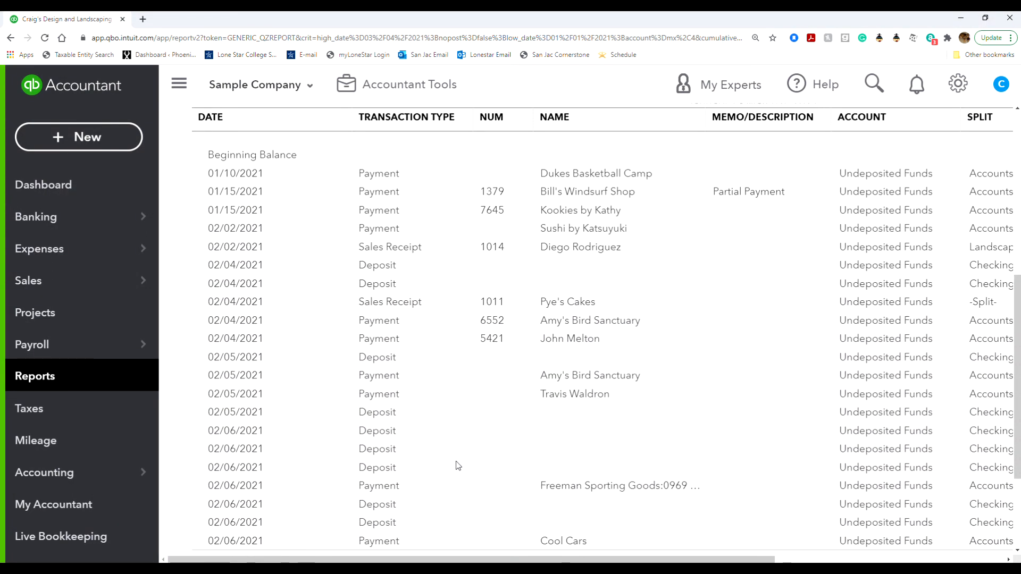
pyautogui.scroll(6, 456, 348)
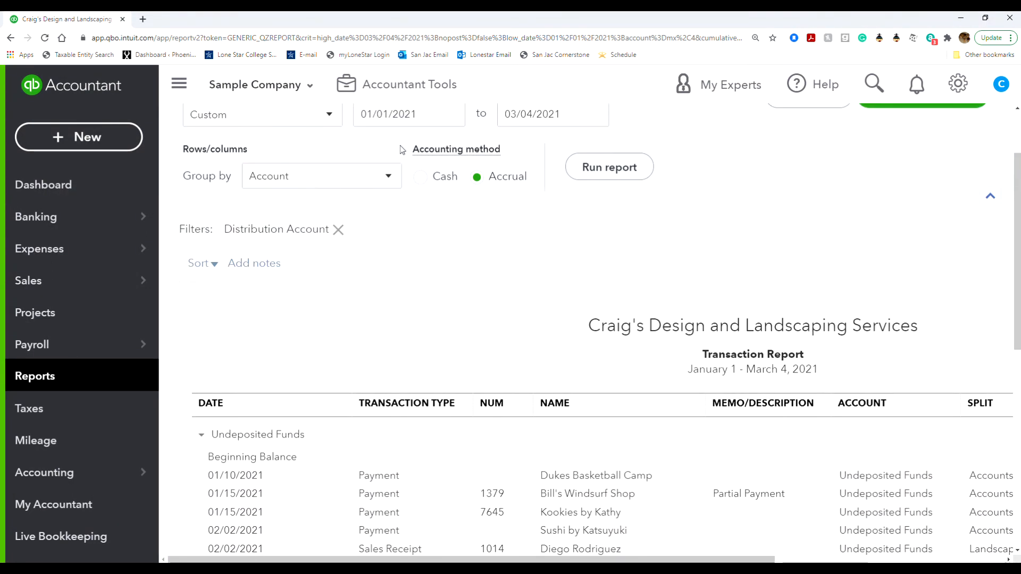
pyautogui.scroll(-3, 408, 425)
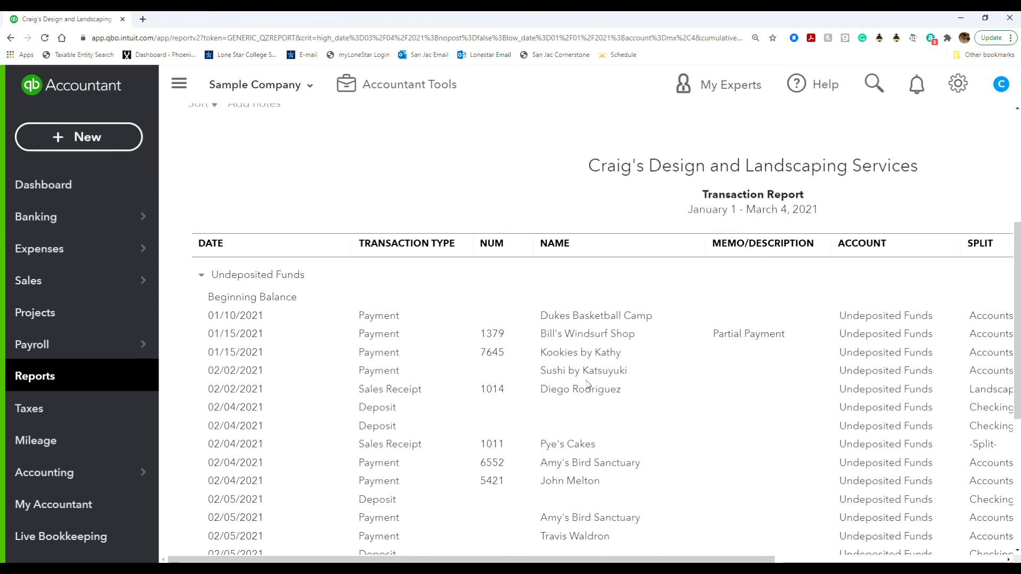